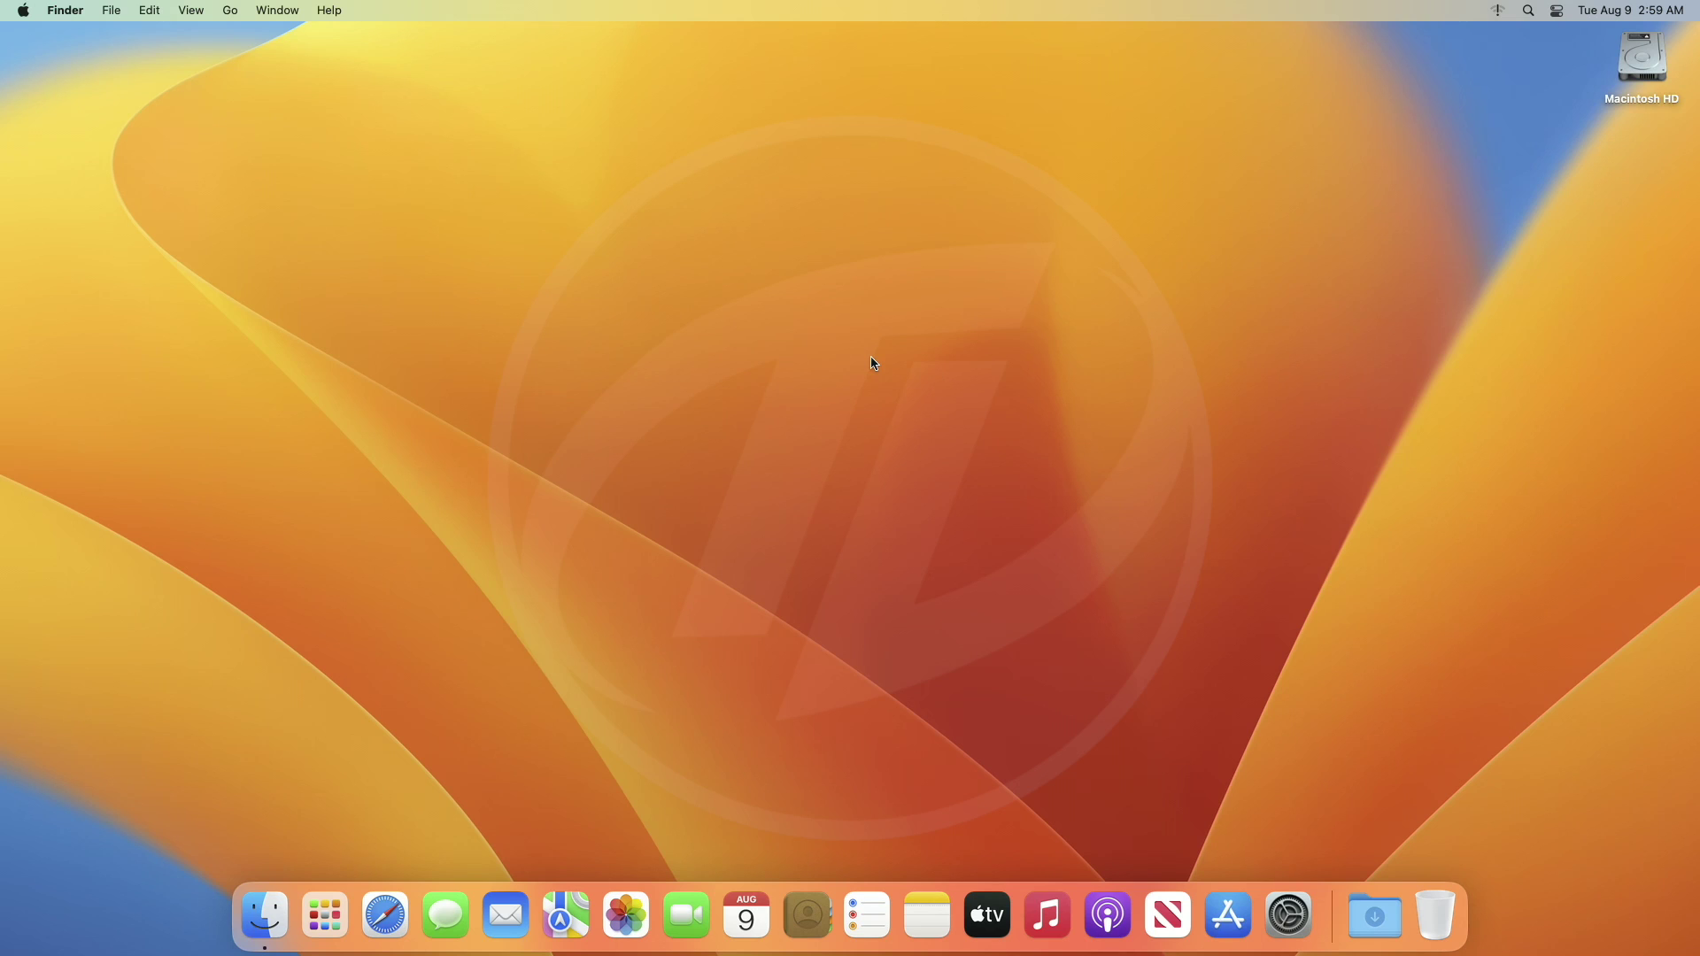
View the internal Macintosh HD's usage under General > Storage in System Settings, then go back
left_click(1290, 915)
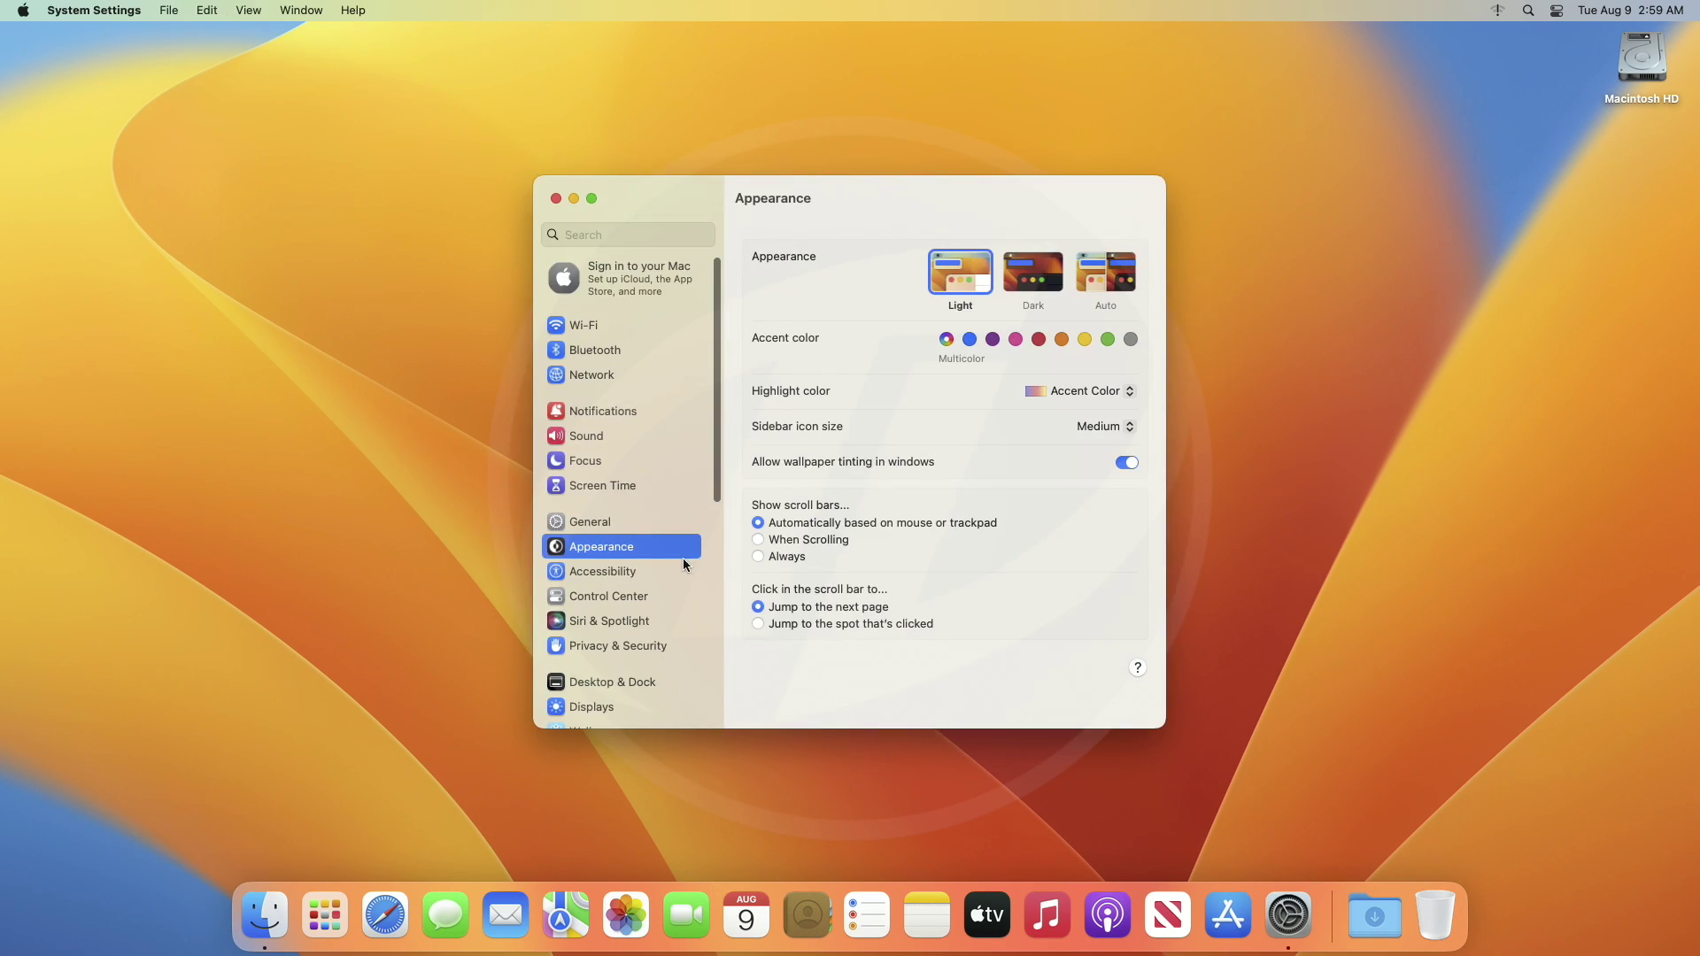
left_click(631, 522)
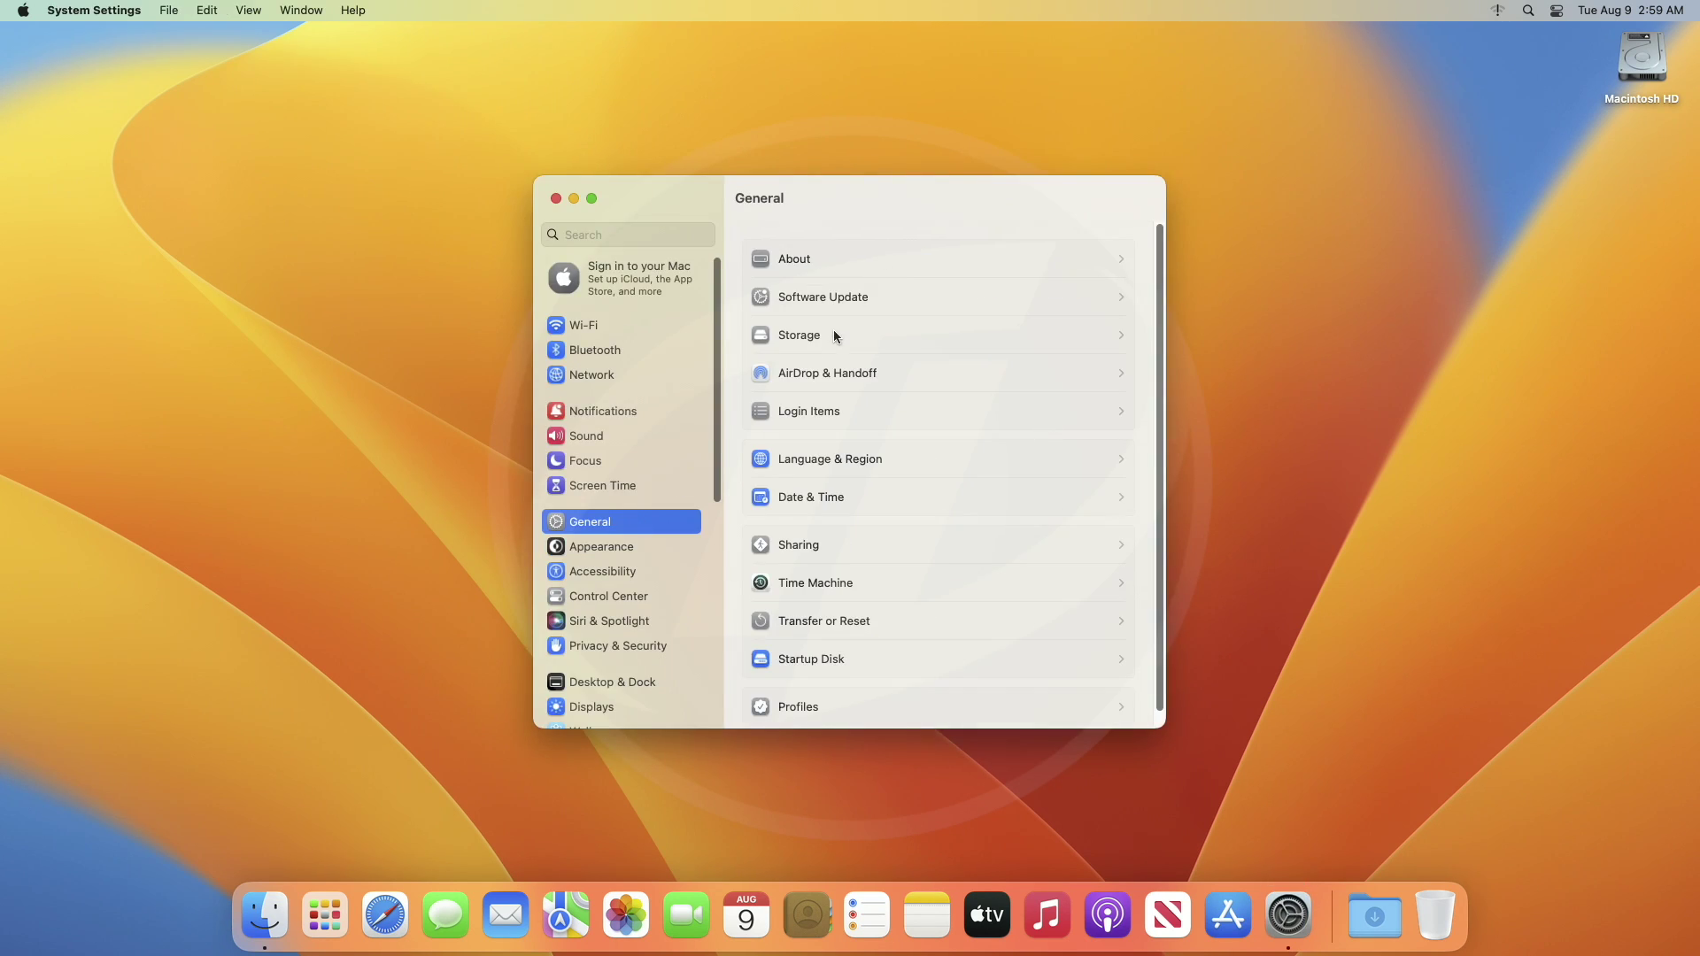
left_click(835, 336)
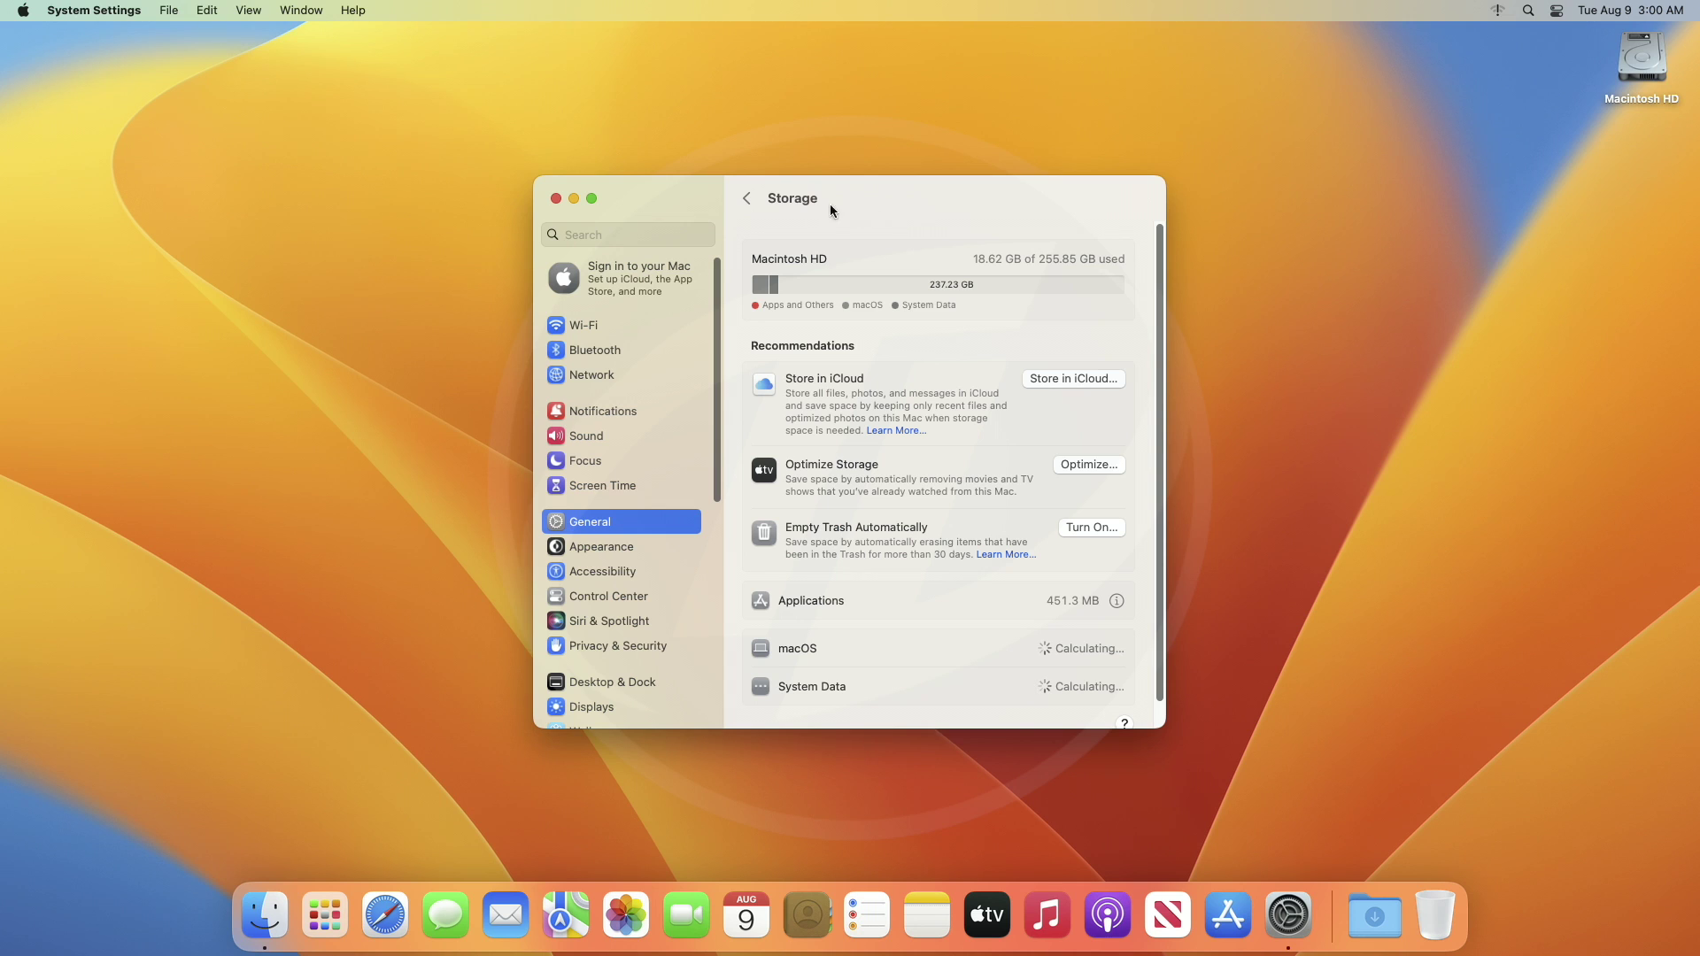
left_click(745, 201)
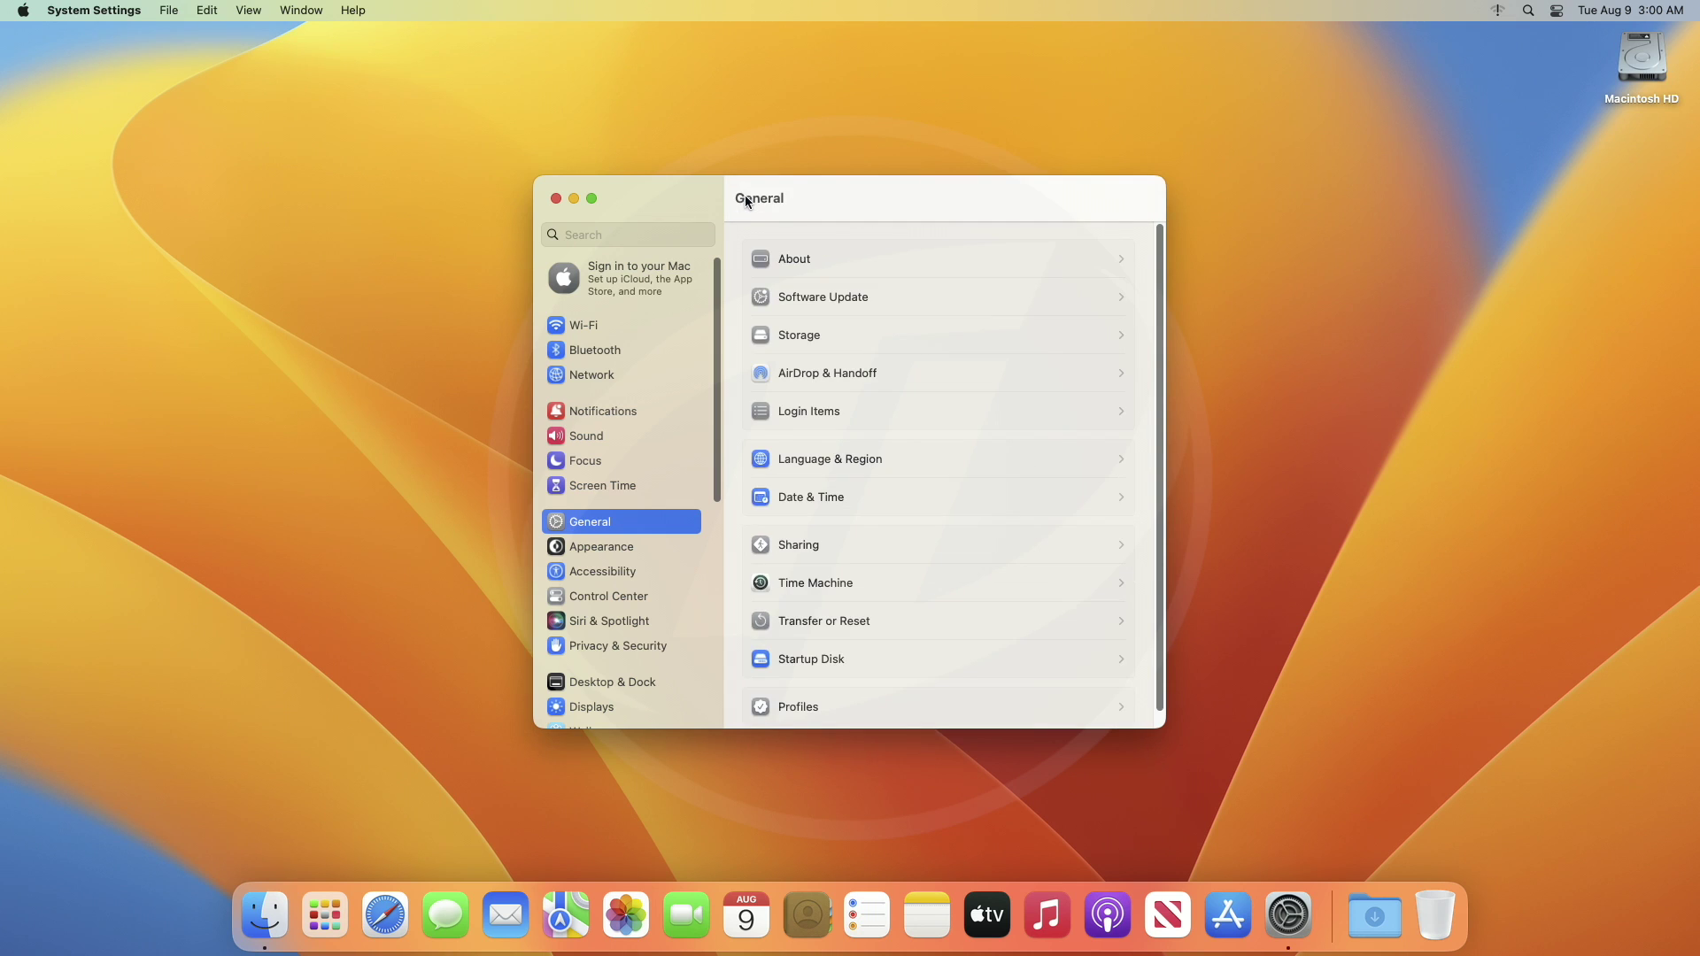
Quit System Settings so the connected USB drive shows on the desktop
key("super+q")
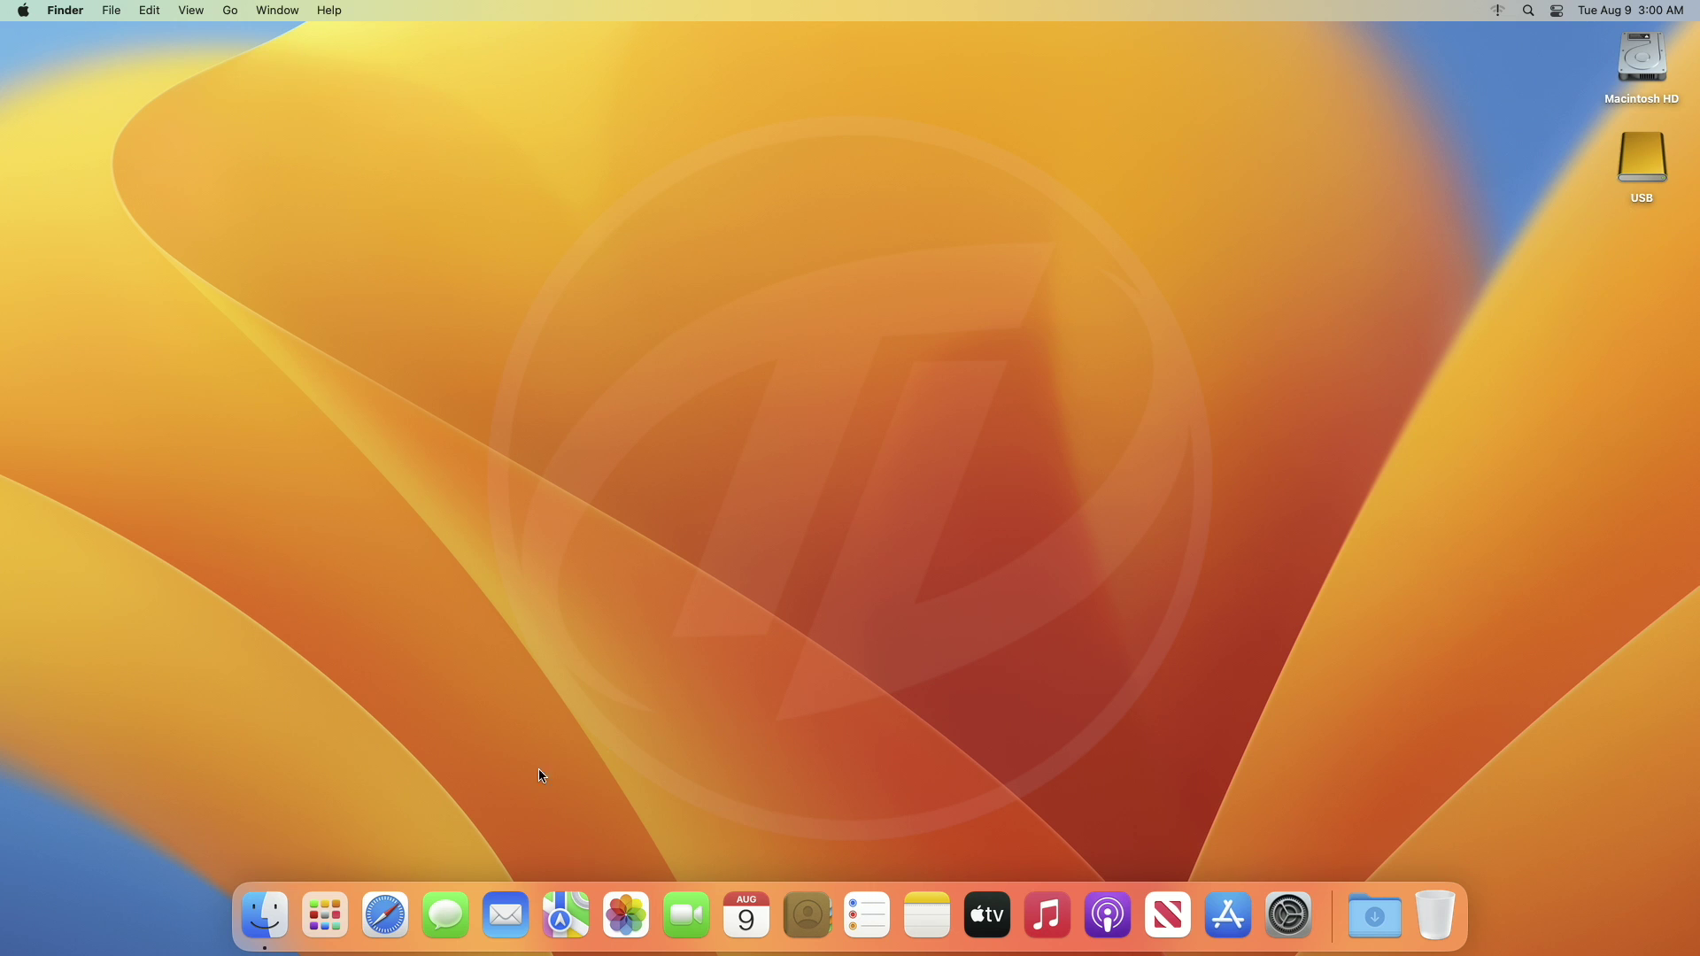
Launch Disk Utility from Launchpad's Other folder and select the SanDisk Ext SSD Media
left_click(325, 916)
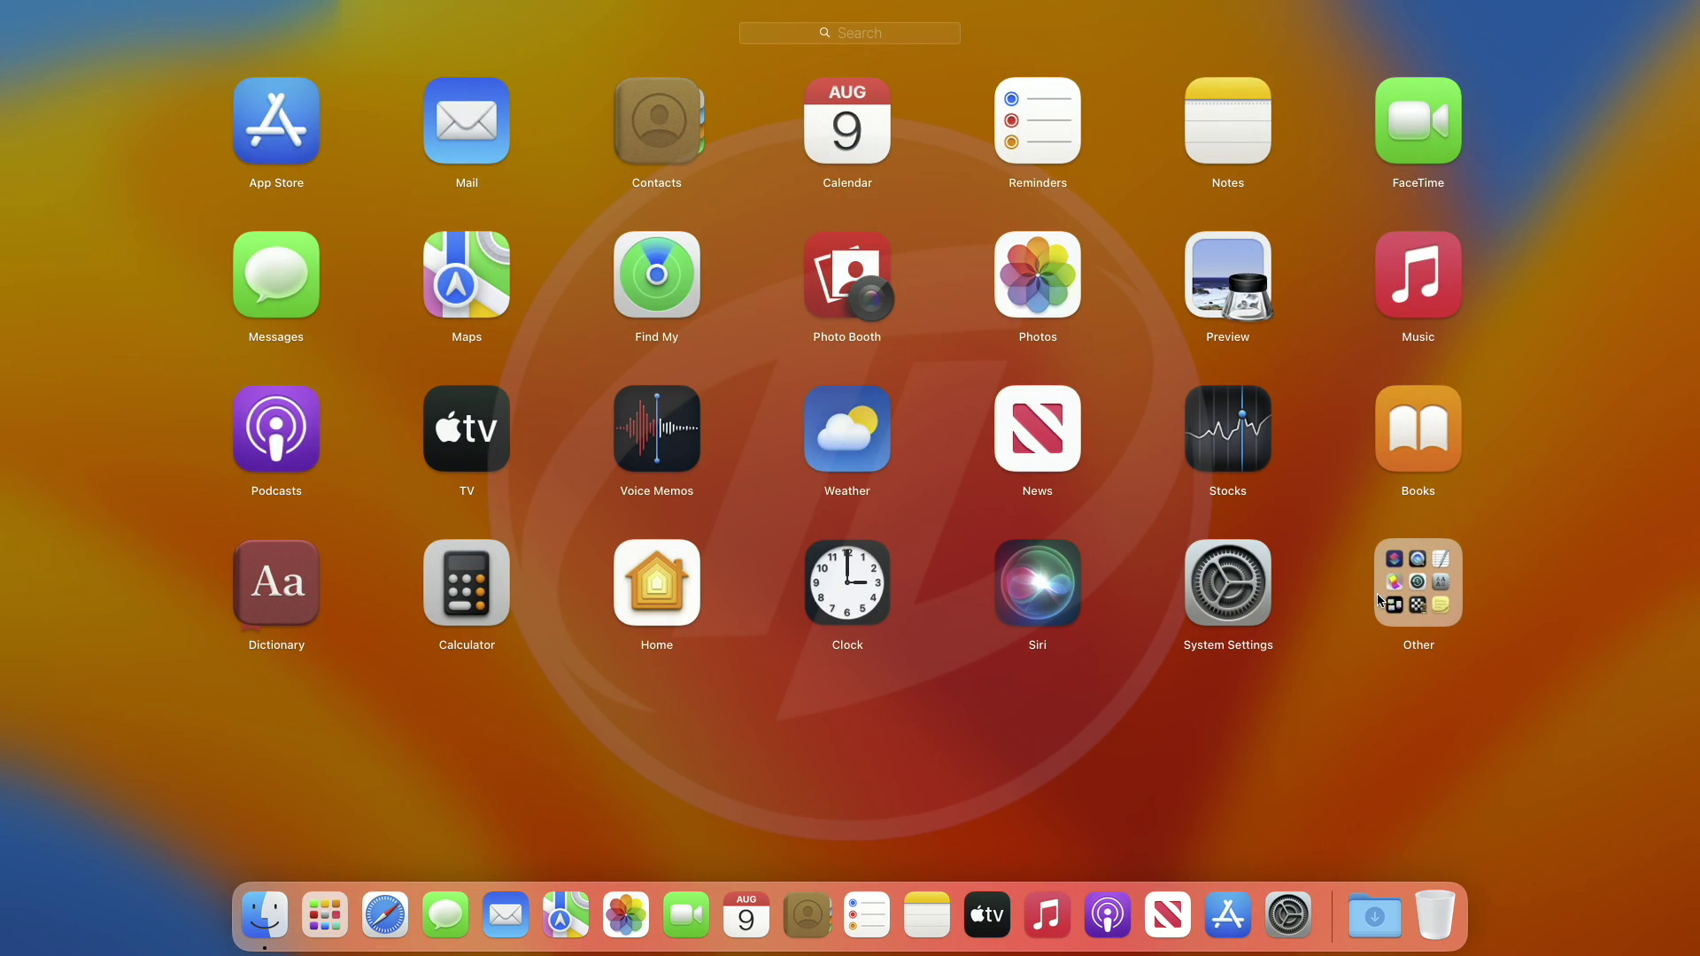
left_click(1378, 601)
left_click(1417, 542)
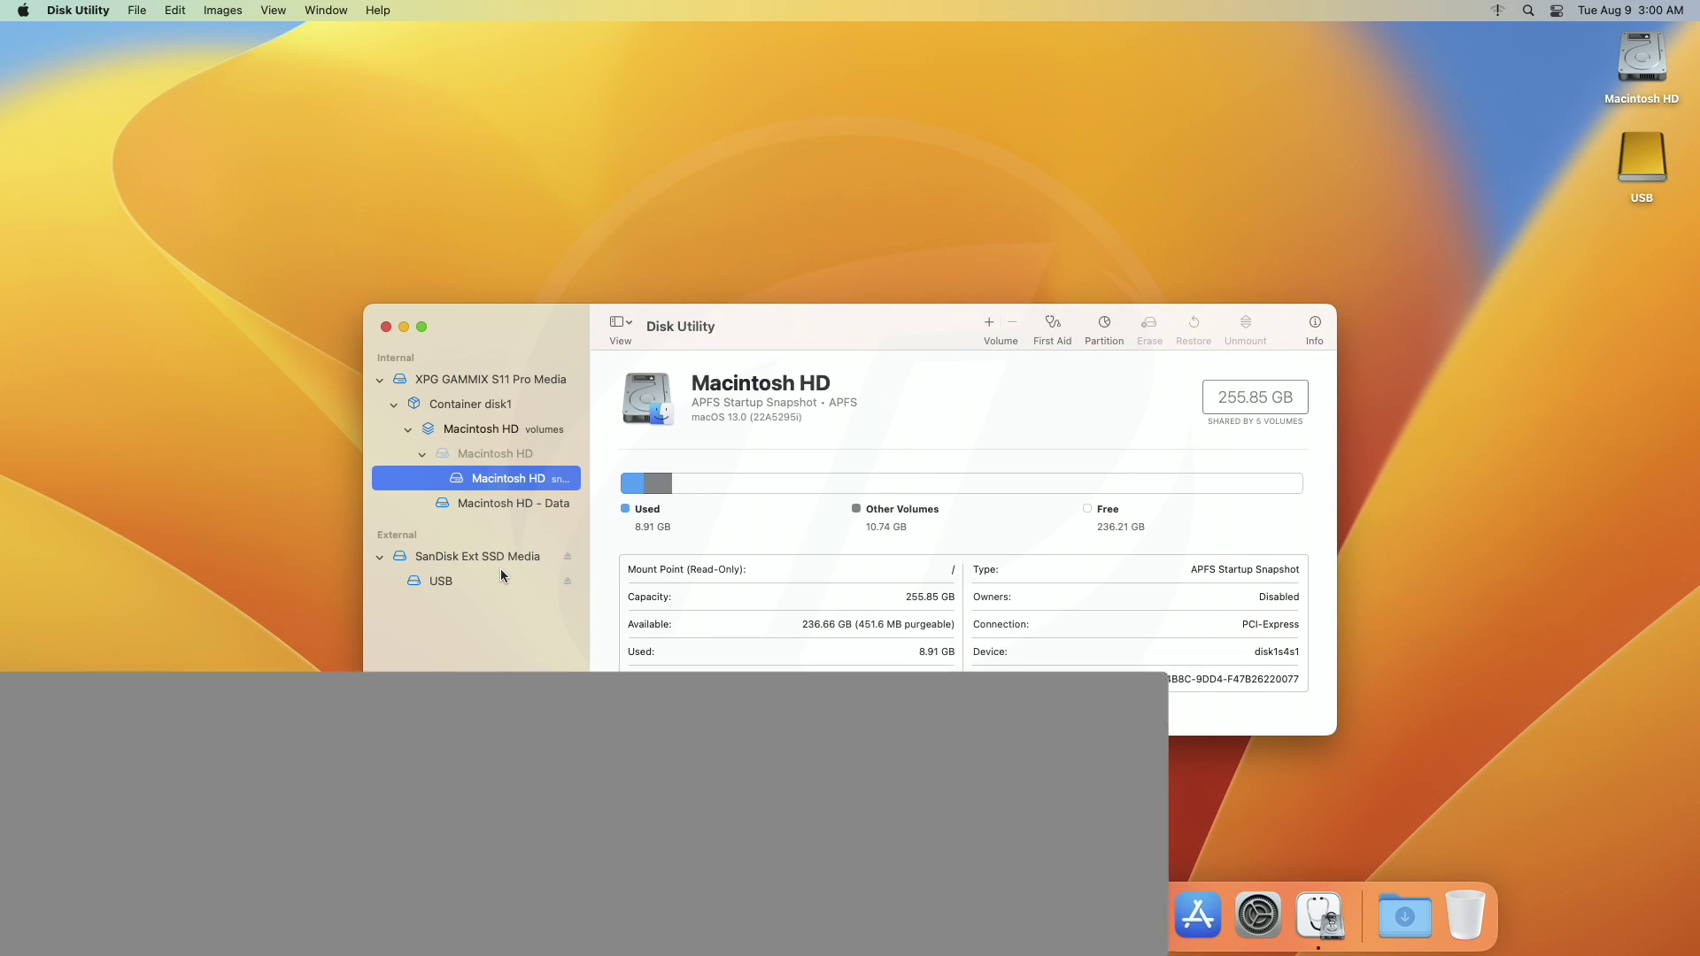
left_click(502, 567)
Erase the SanDisk SSD as Mac OS Extended (Journaled), naming the volume 'Macintosh HD Ext'
left_click(1147, 326)
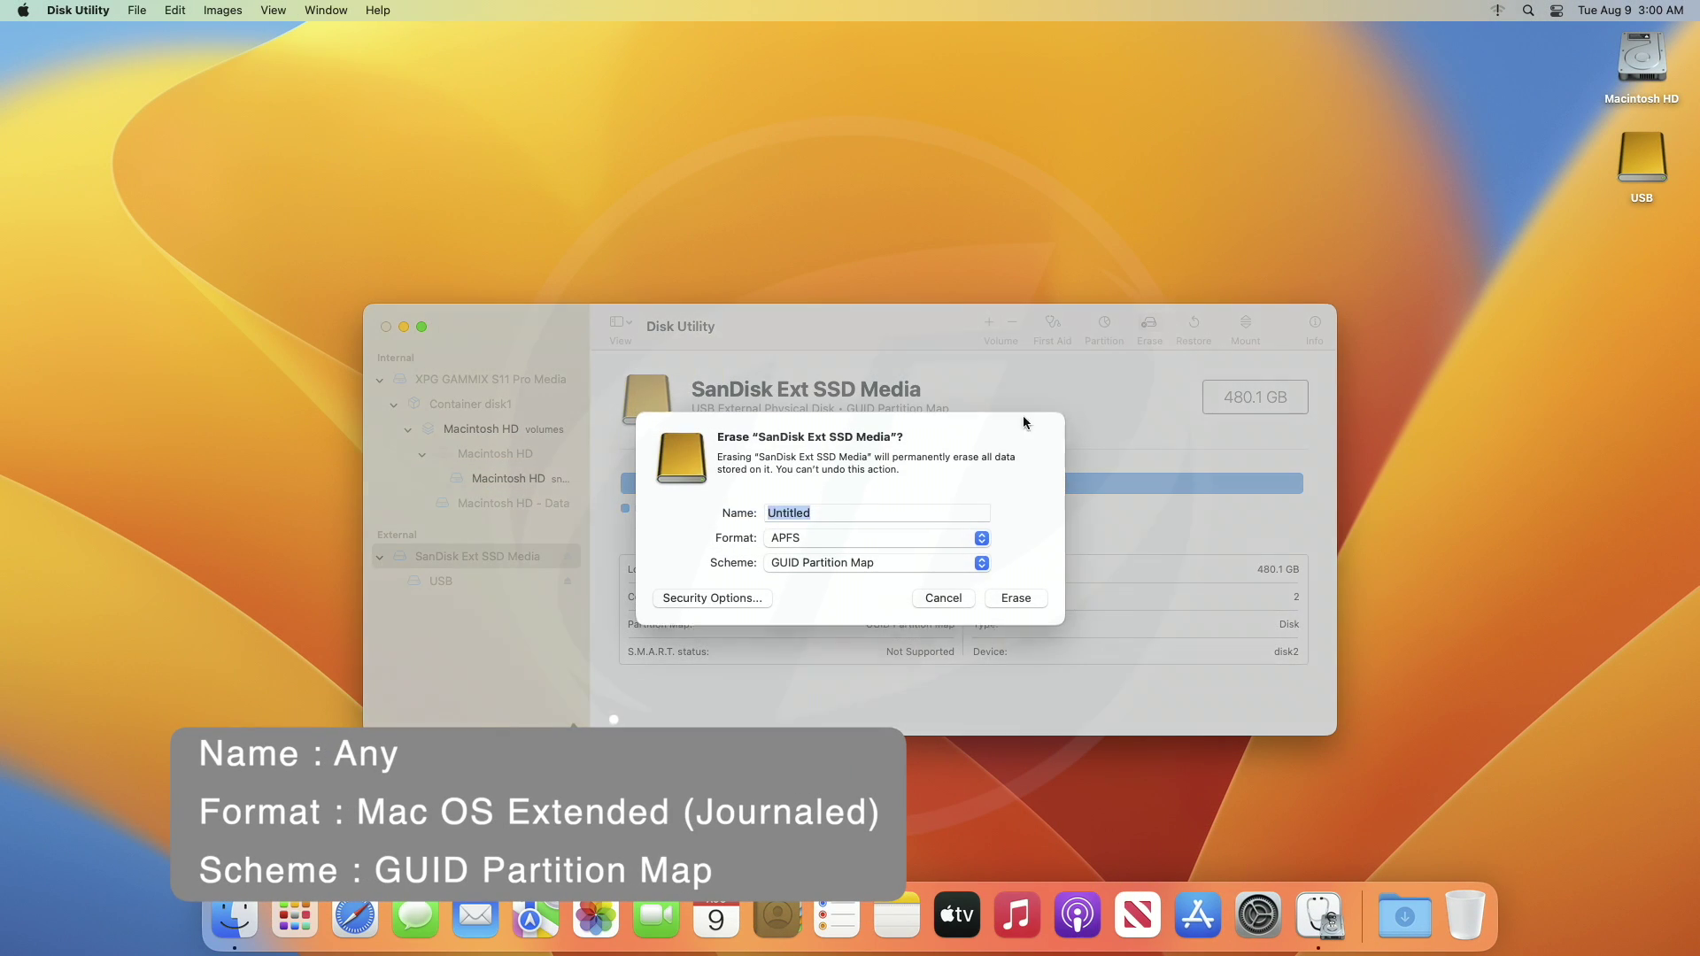
type("Macintosh ")
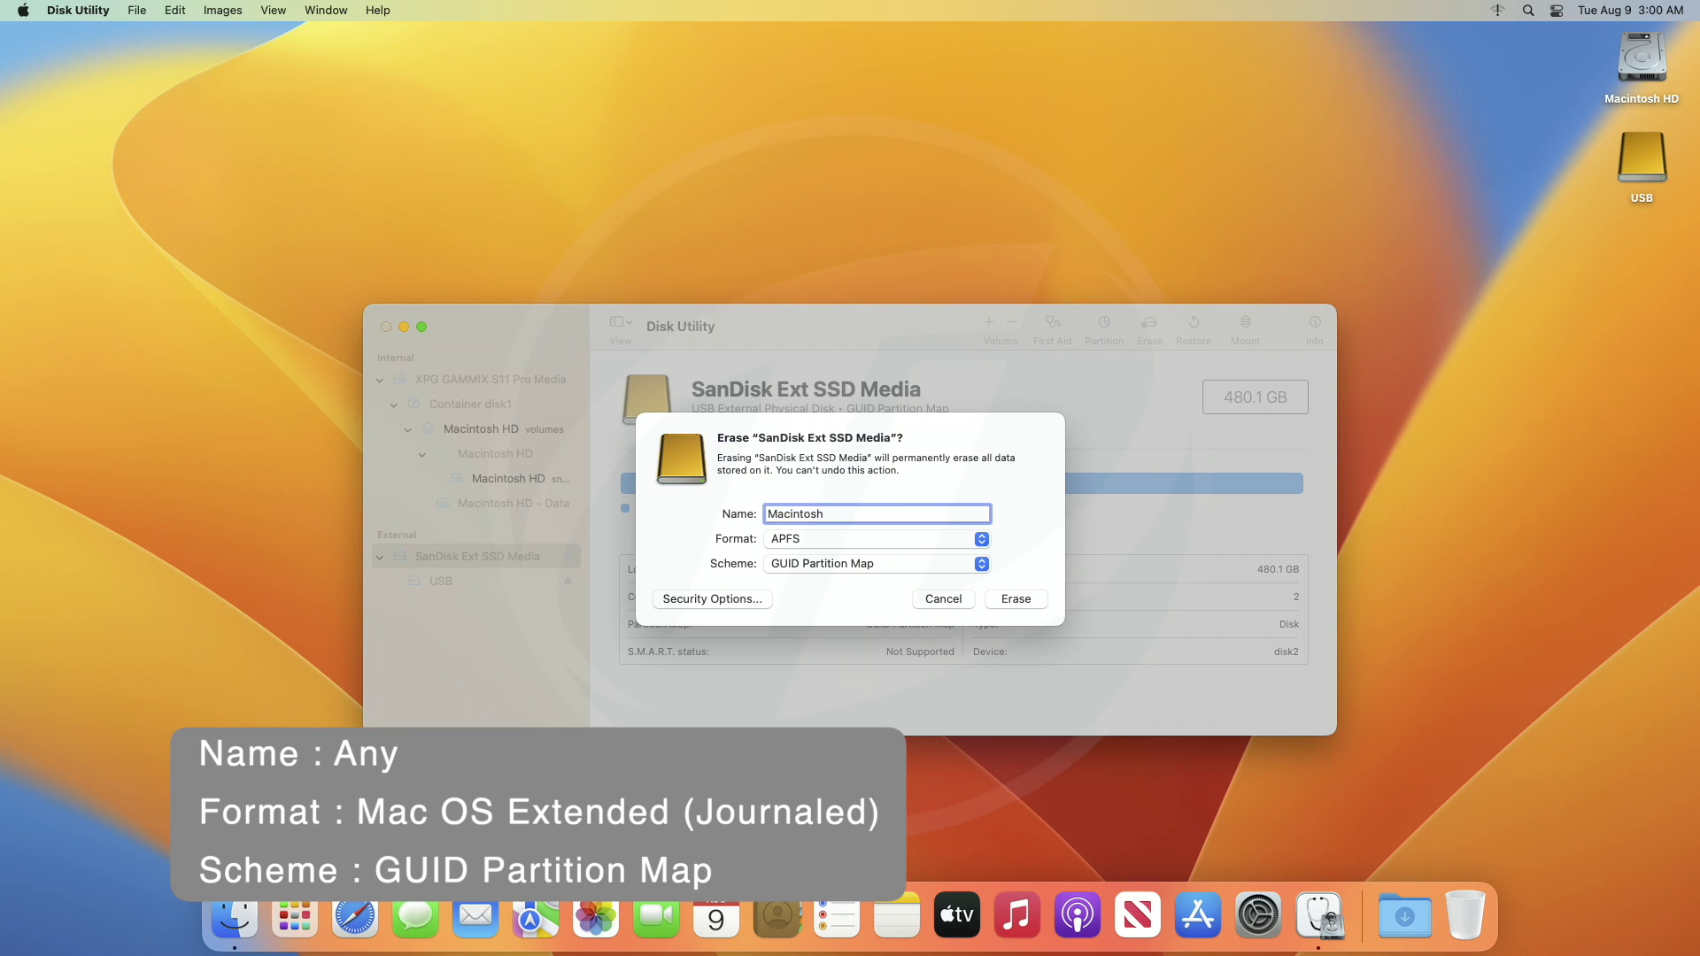
type("HD Exte")
key("BackSpace")
left_click(960, 539)
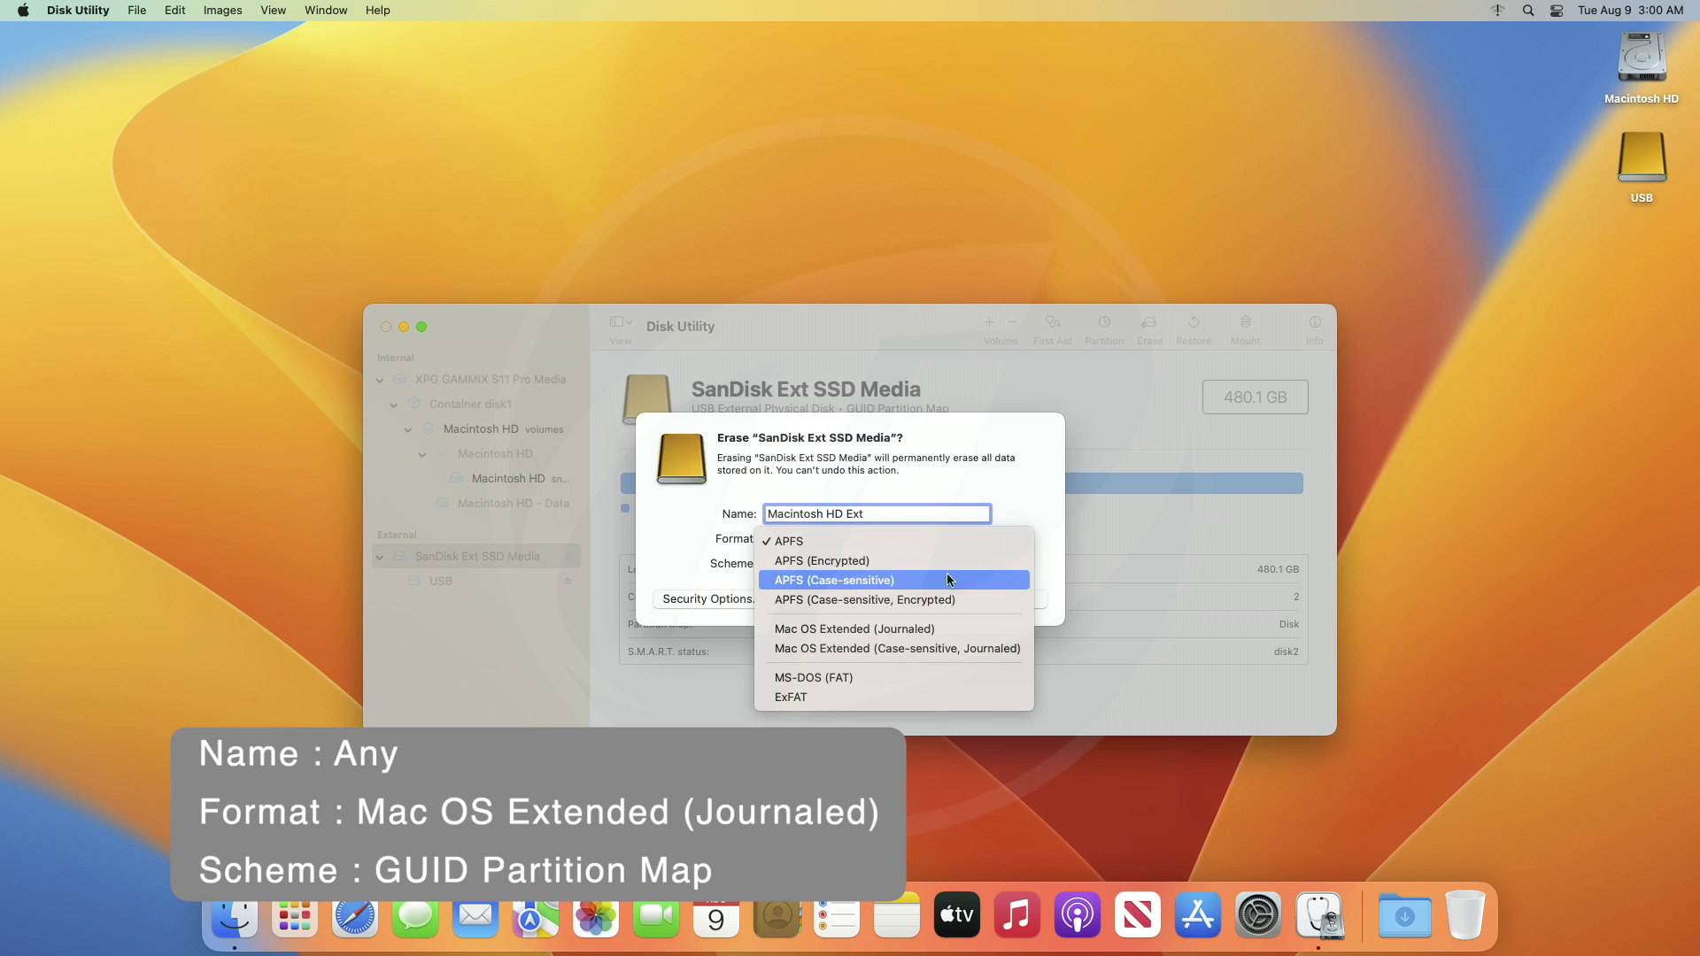
left_click(946, 629)
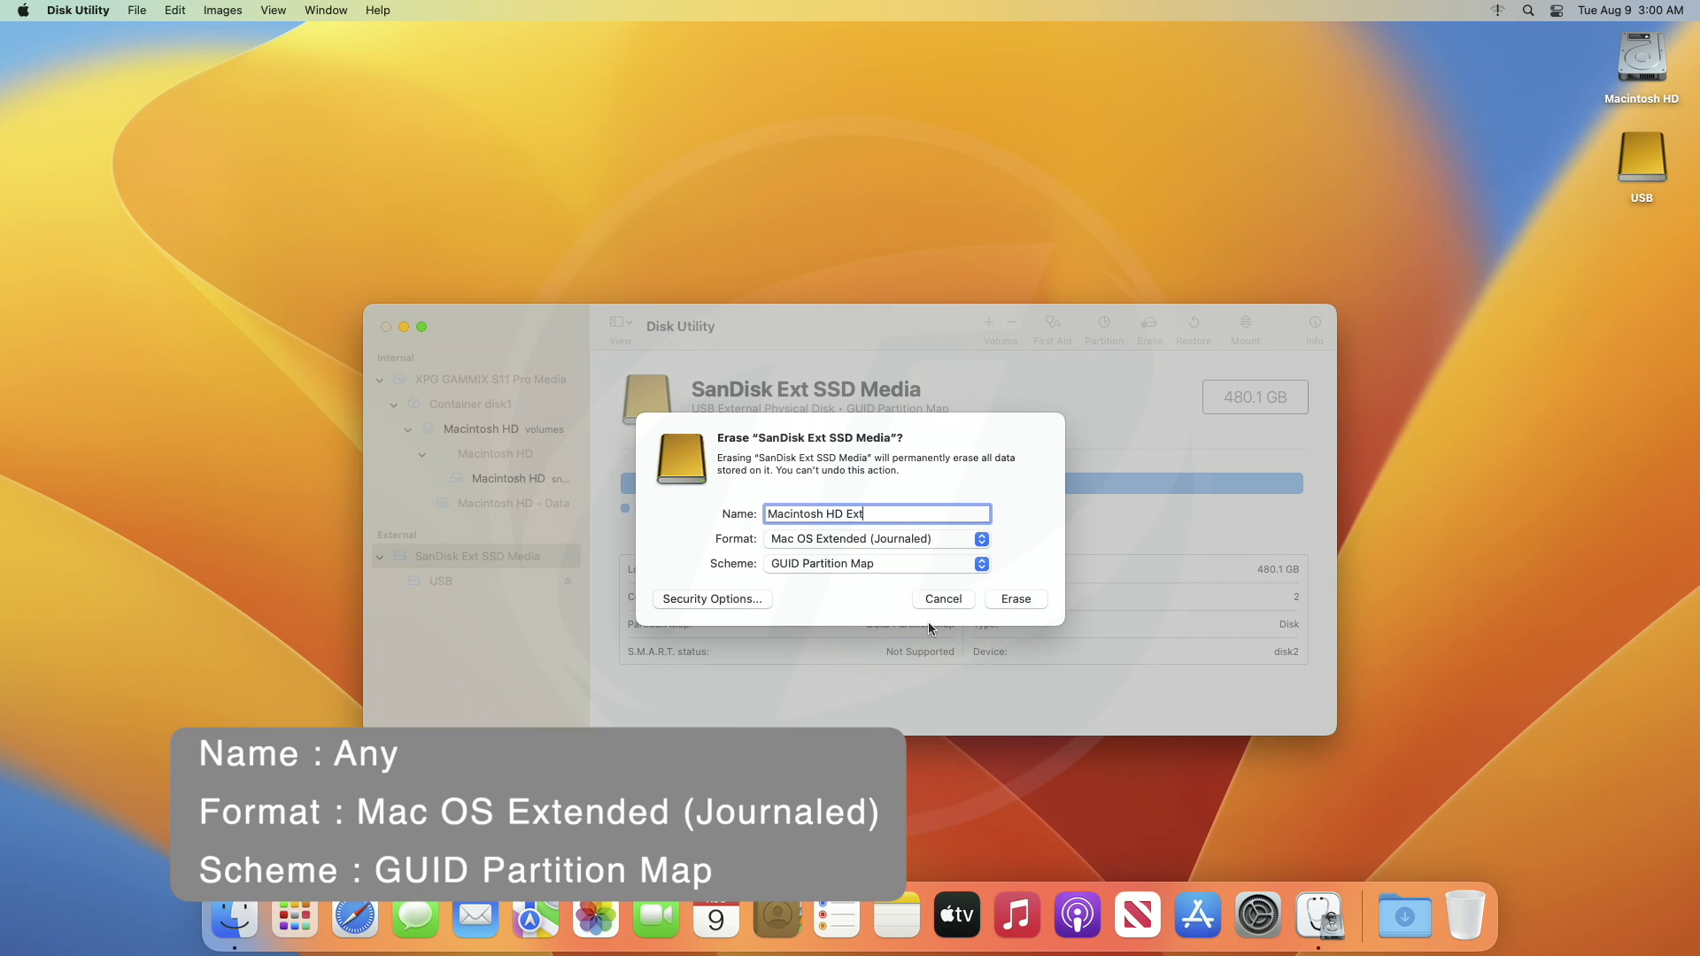
left_click(1017, 599)
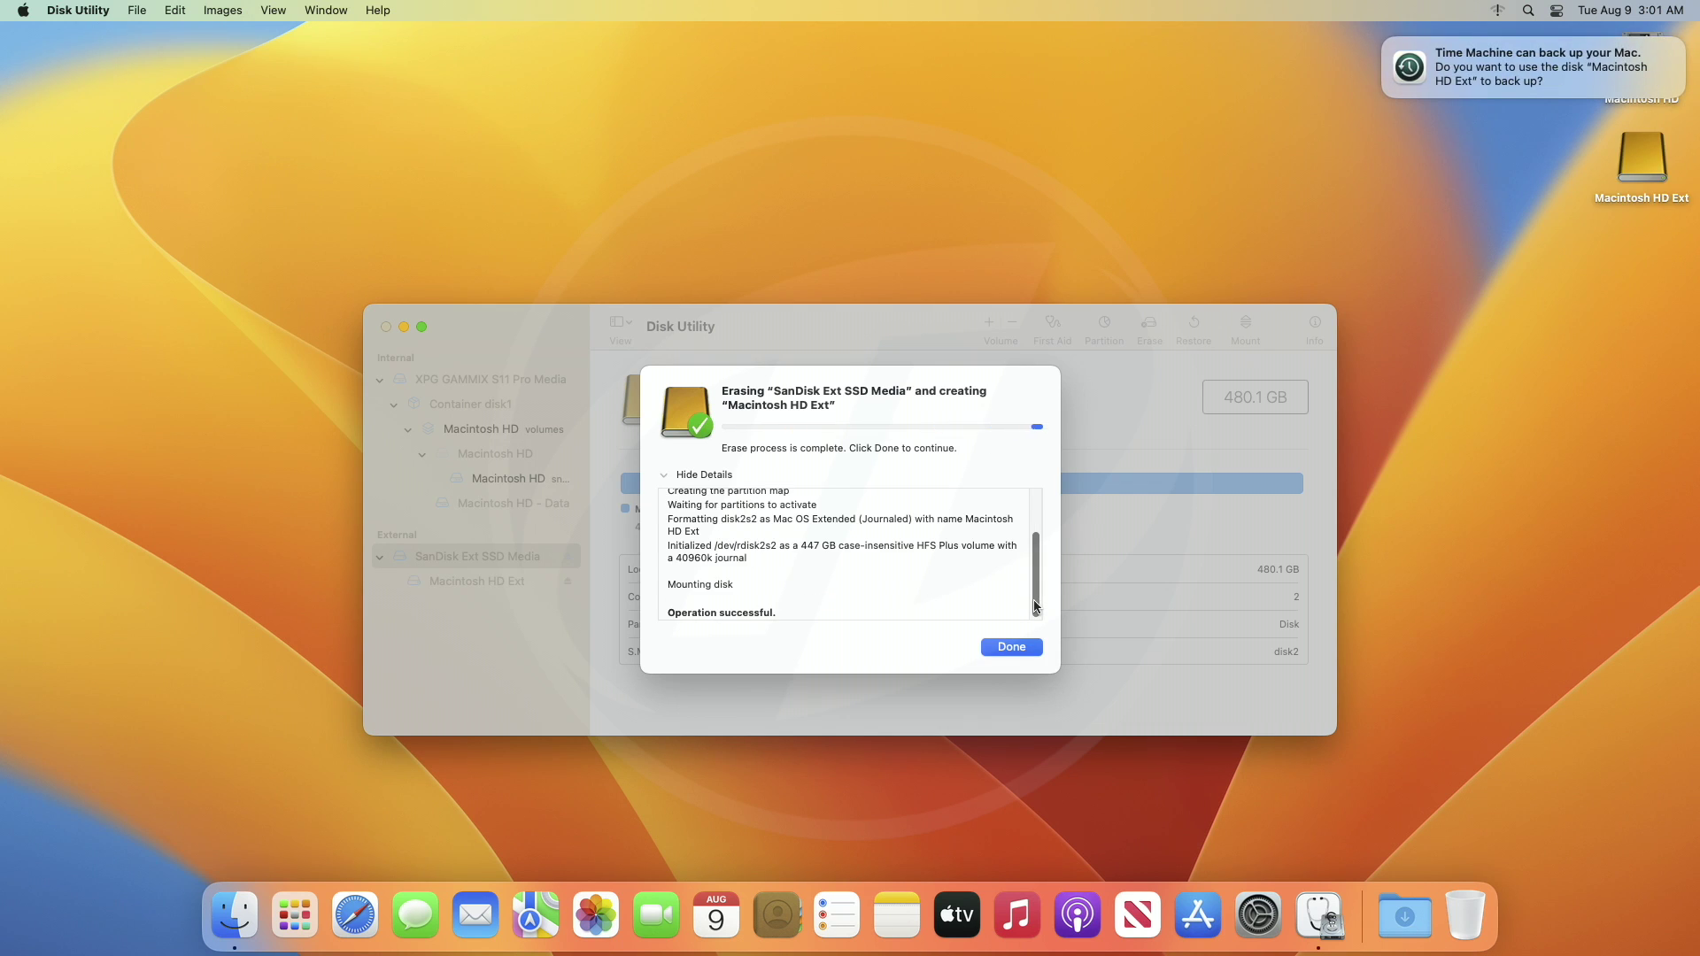
left_click(1018, 650)
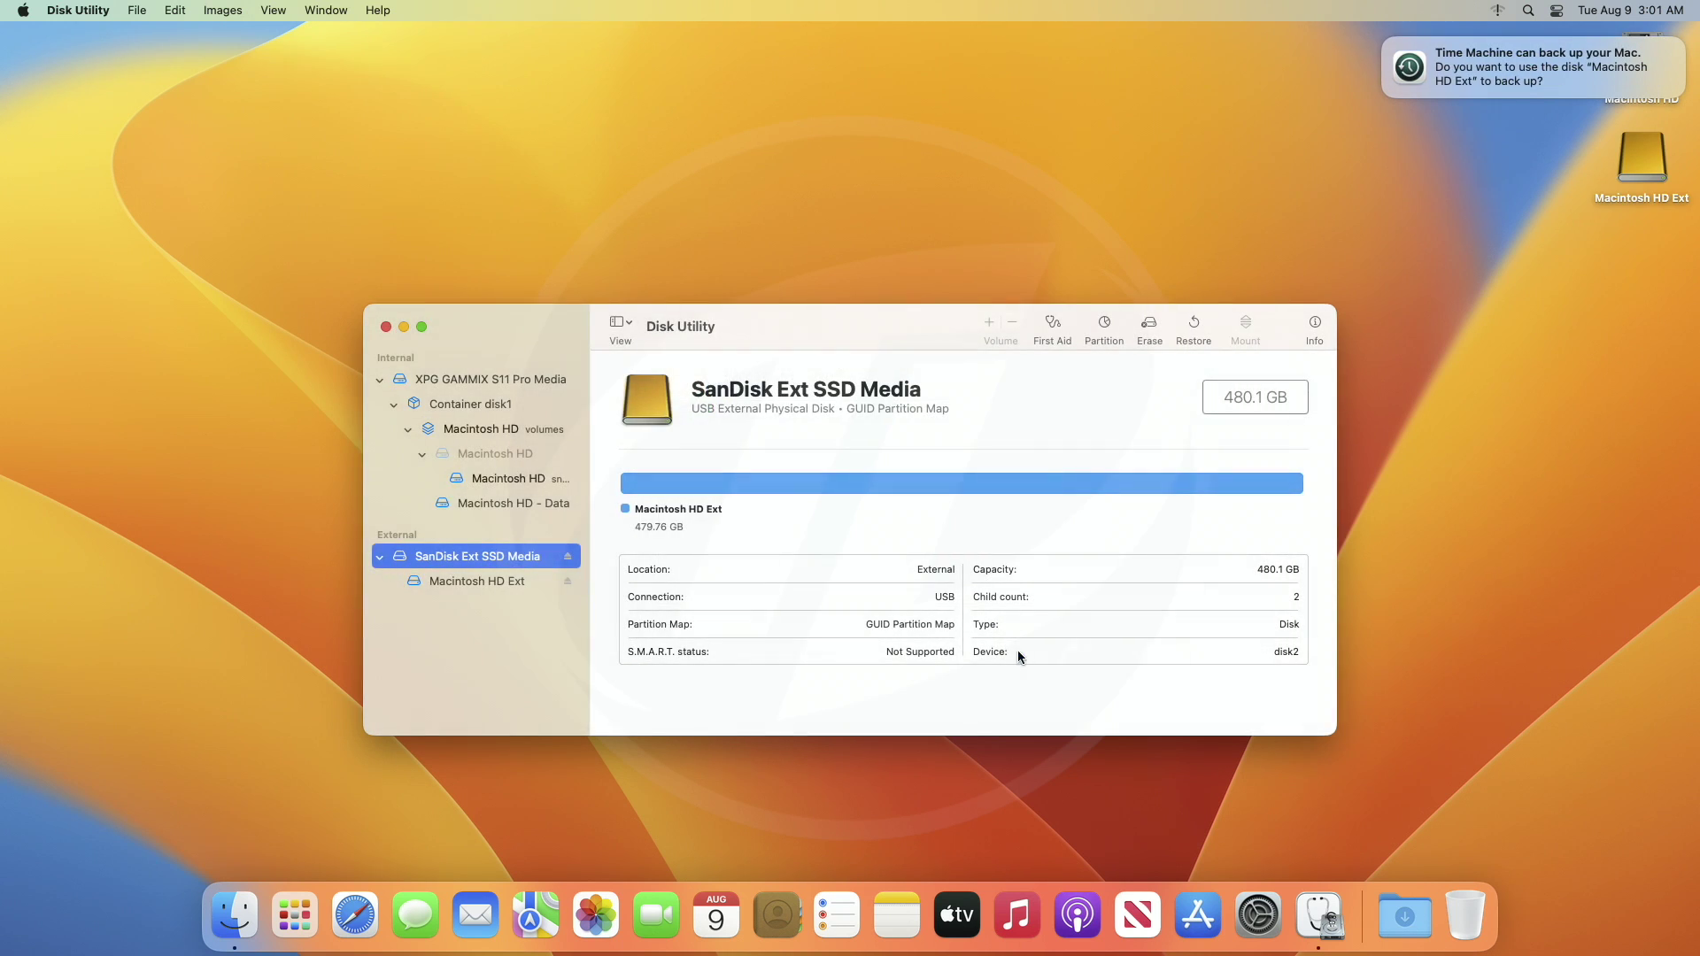
Dismiss the Time Machine prompt and set up restoring Macintosh HD Ext from Macintosh HD
left_click(1385, 36)
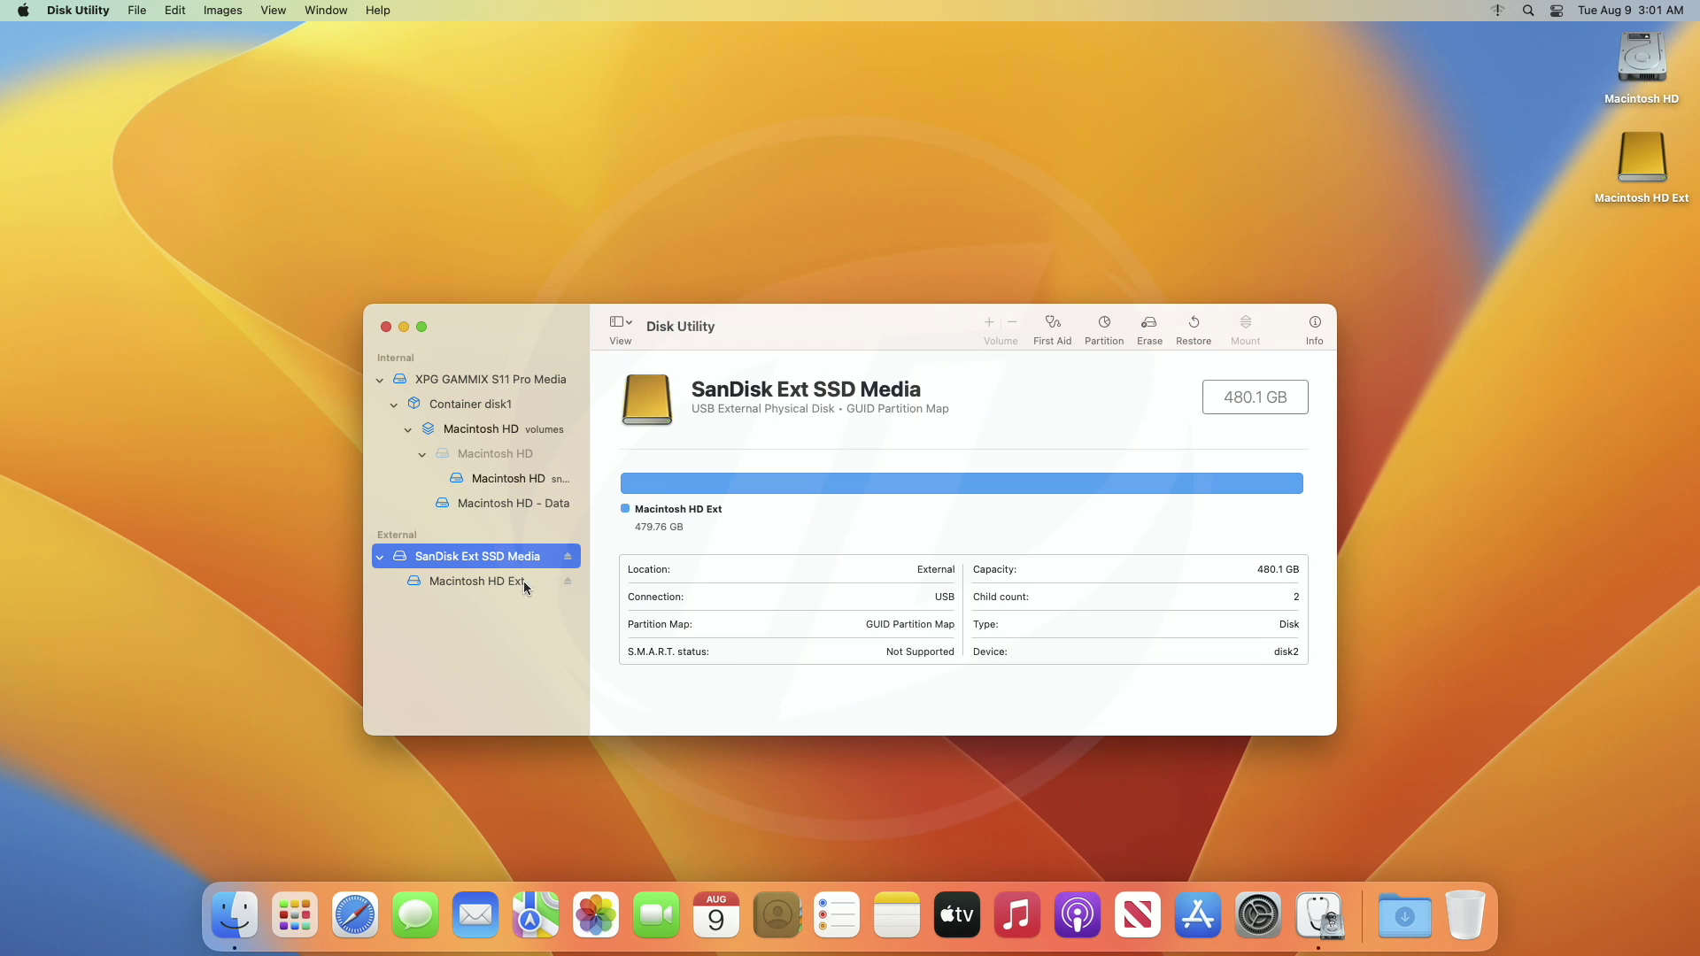
left_click(489, 585)
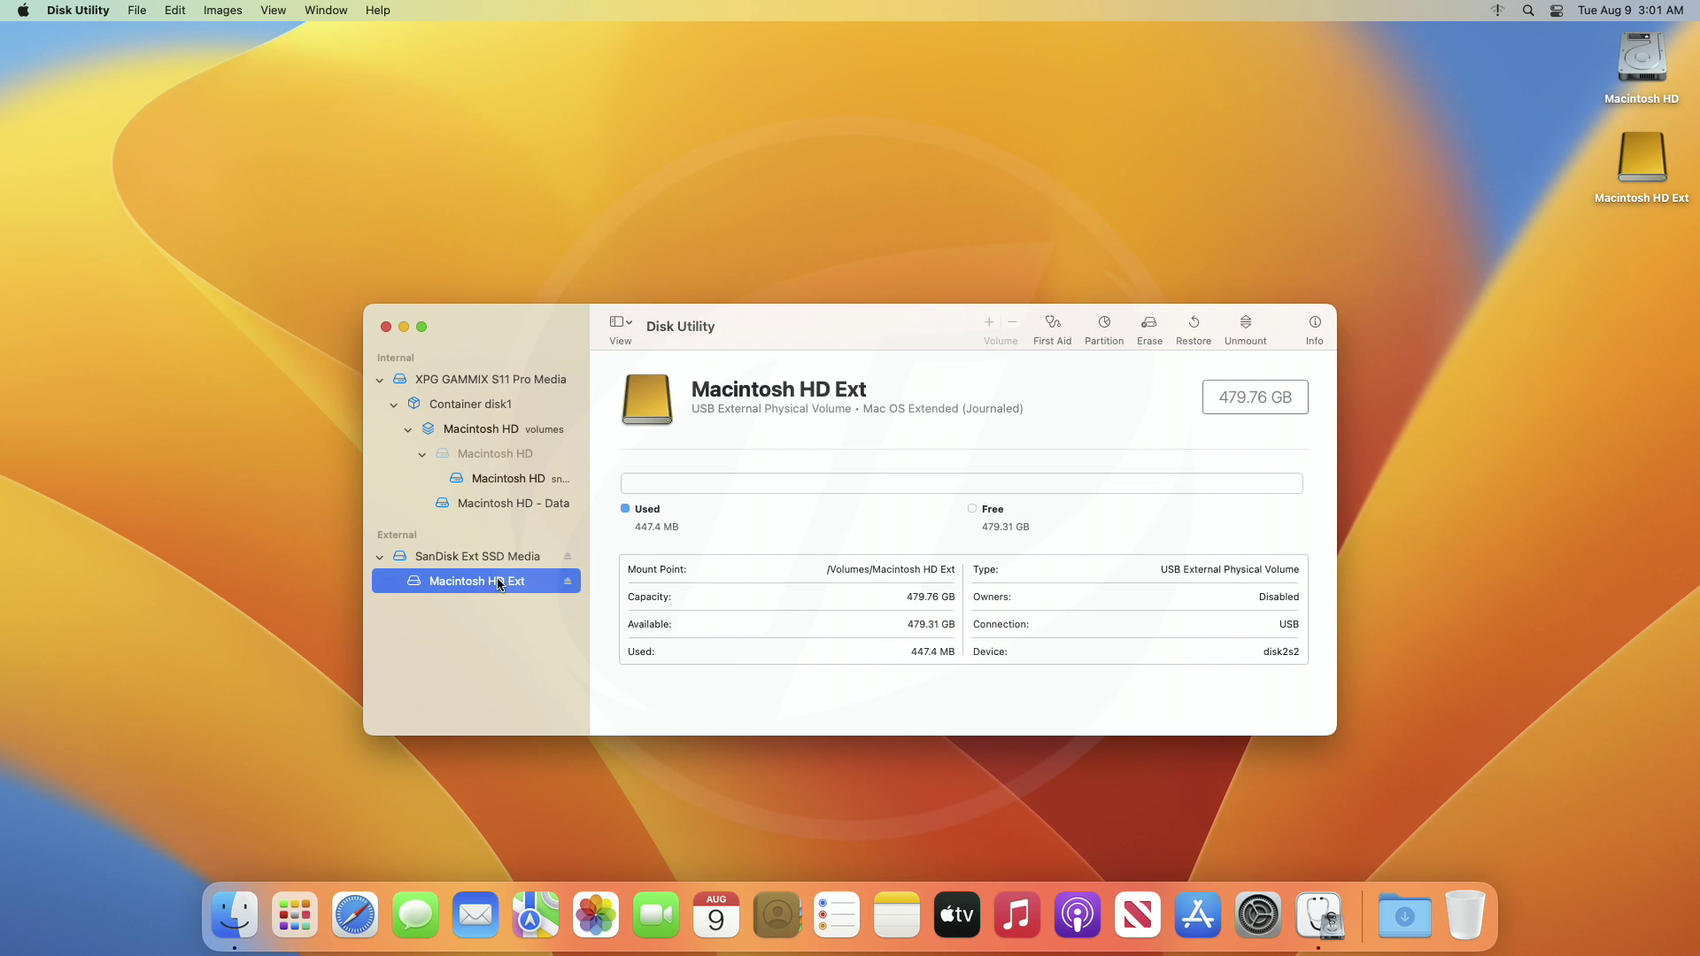
right_click(490, 584)
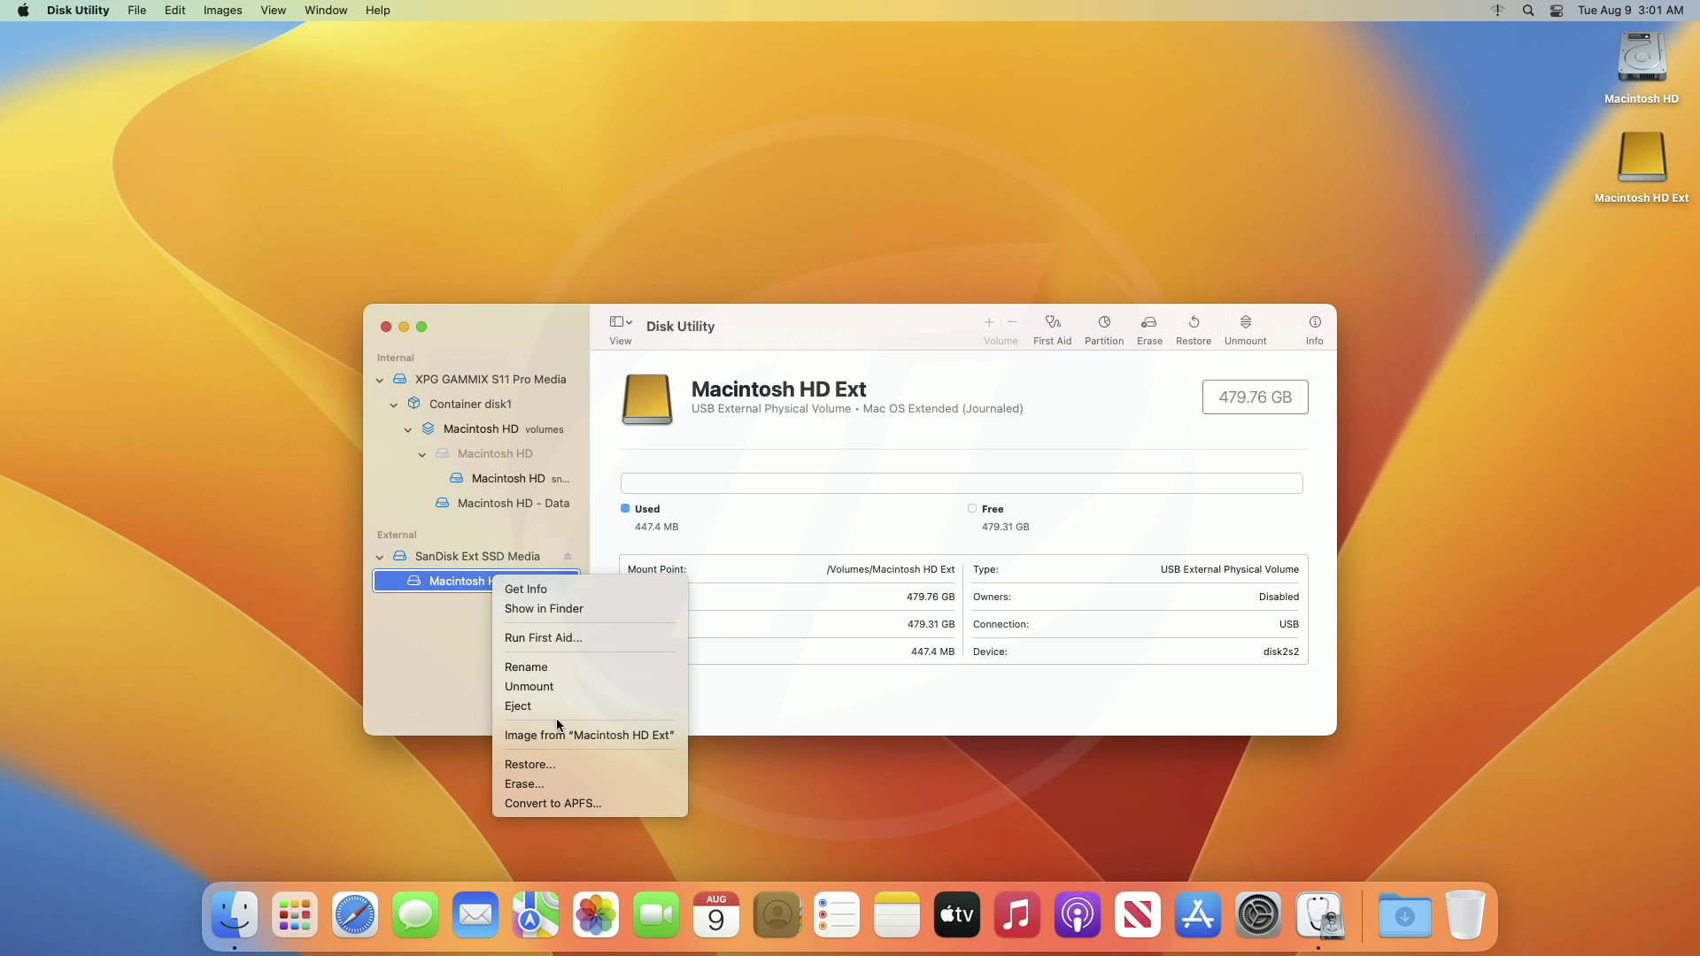
left_click(556, 765)
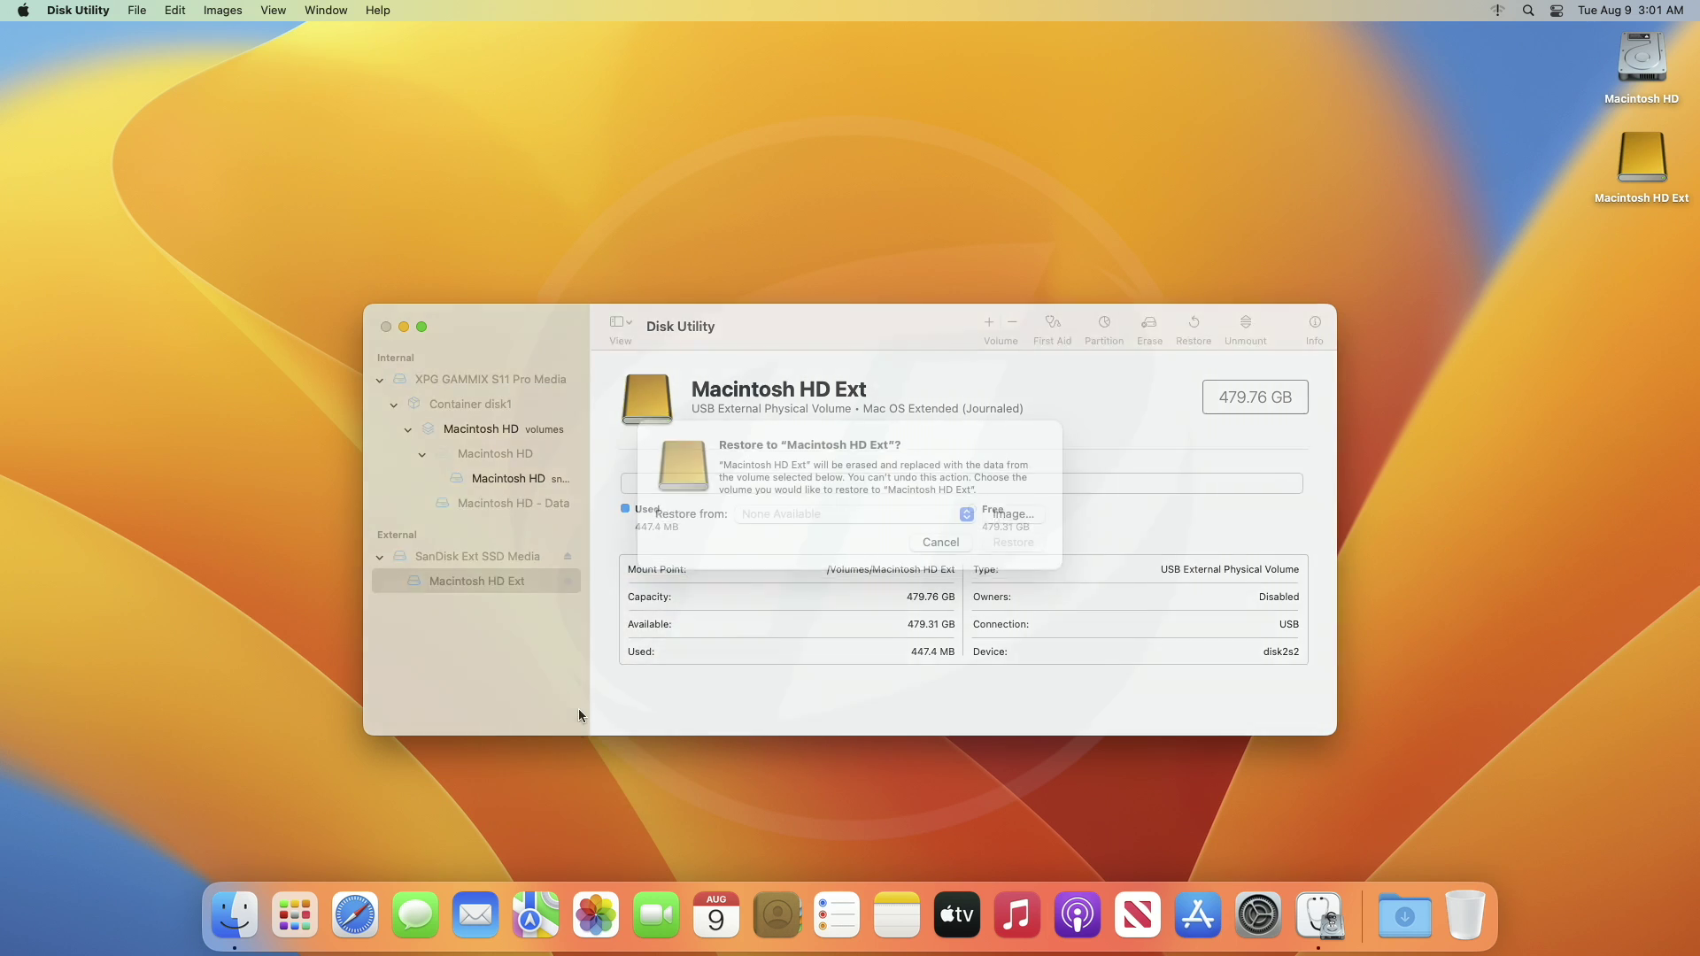
left_click(863, 542)
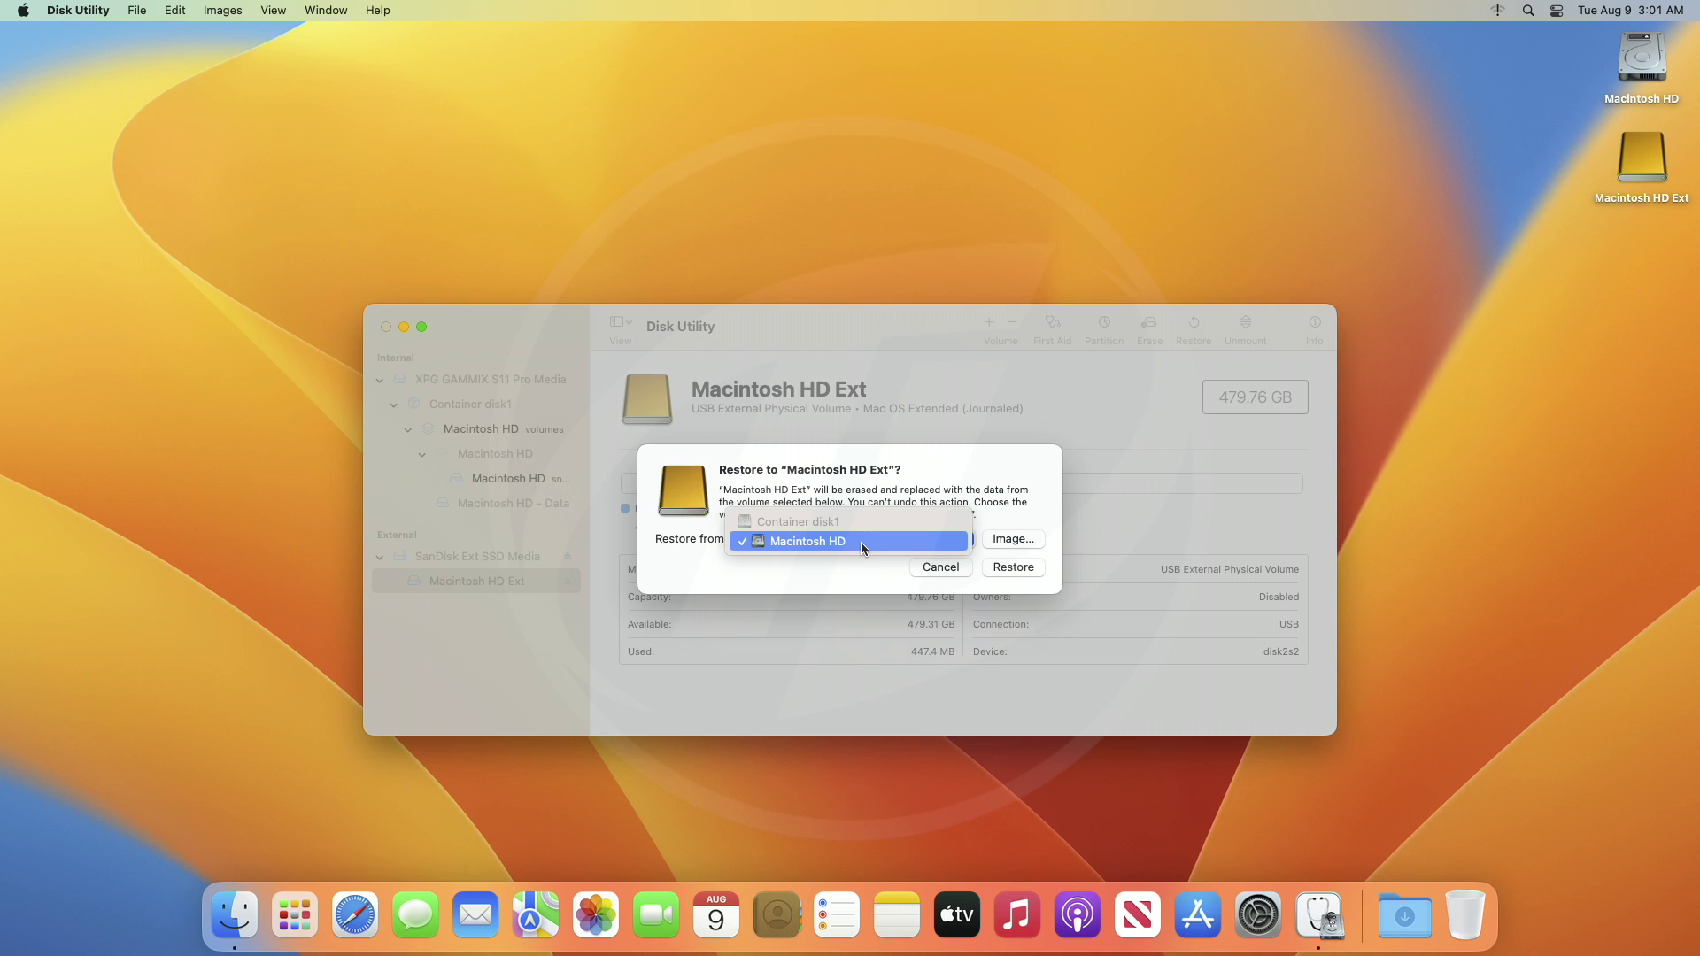
left_click(861, 542)
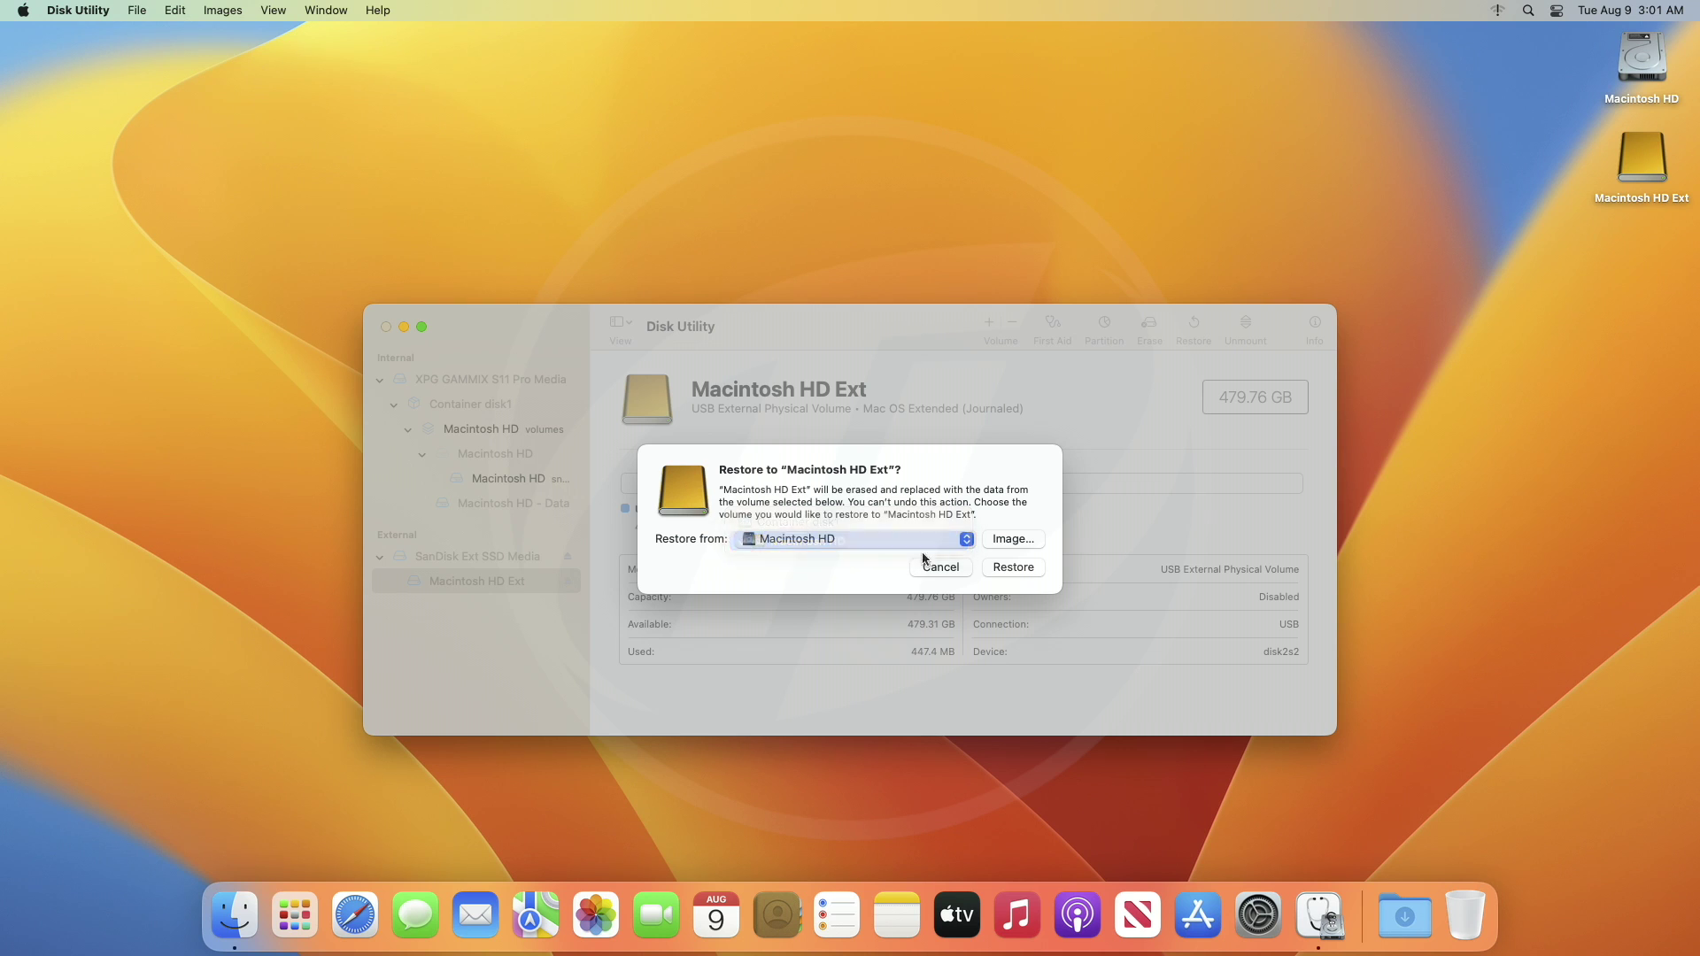
Run the restore of Macintosh HD onto the external volume and close the report when finished
left_click(1027, 572)
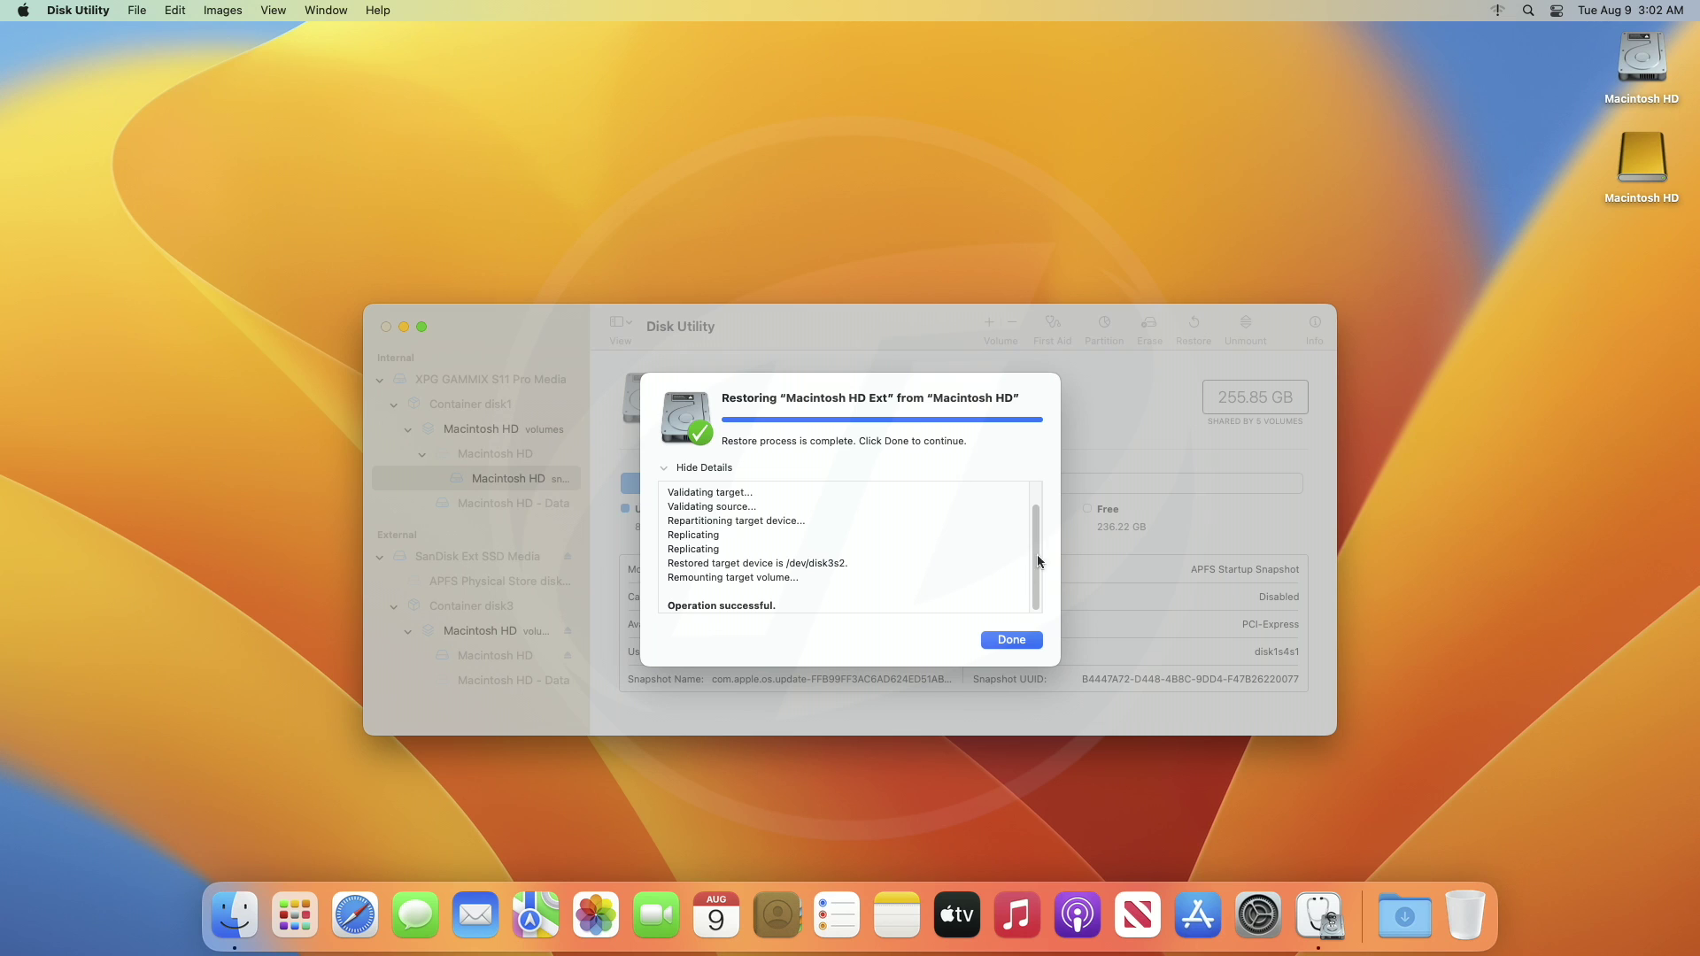
left_click(1018, 637)
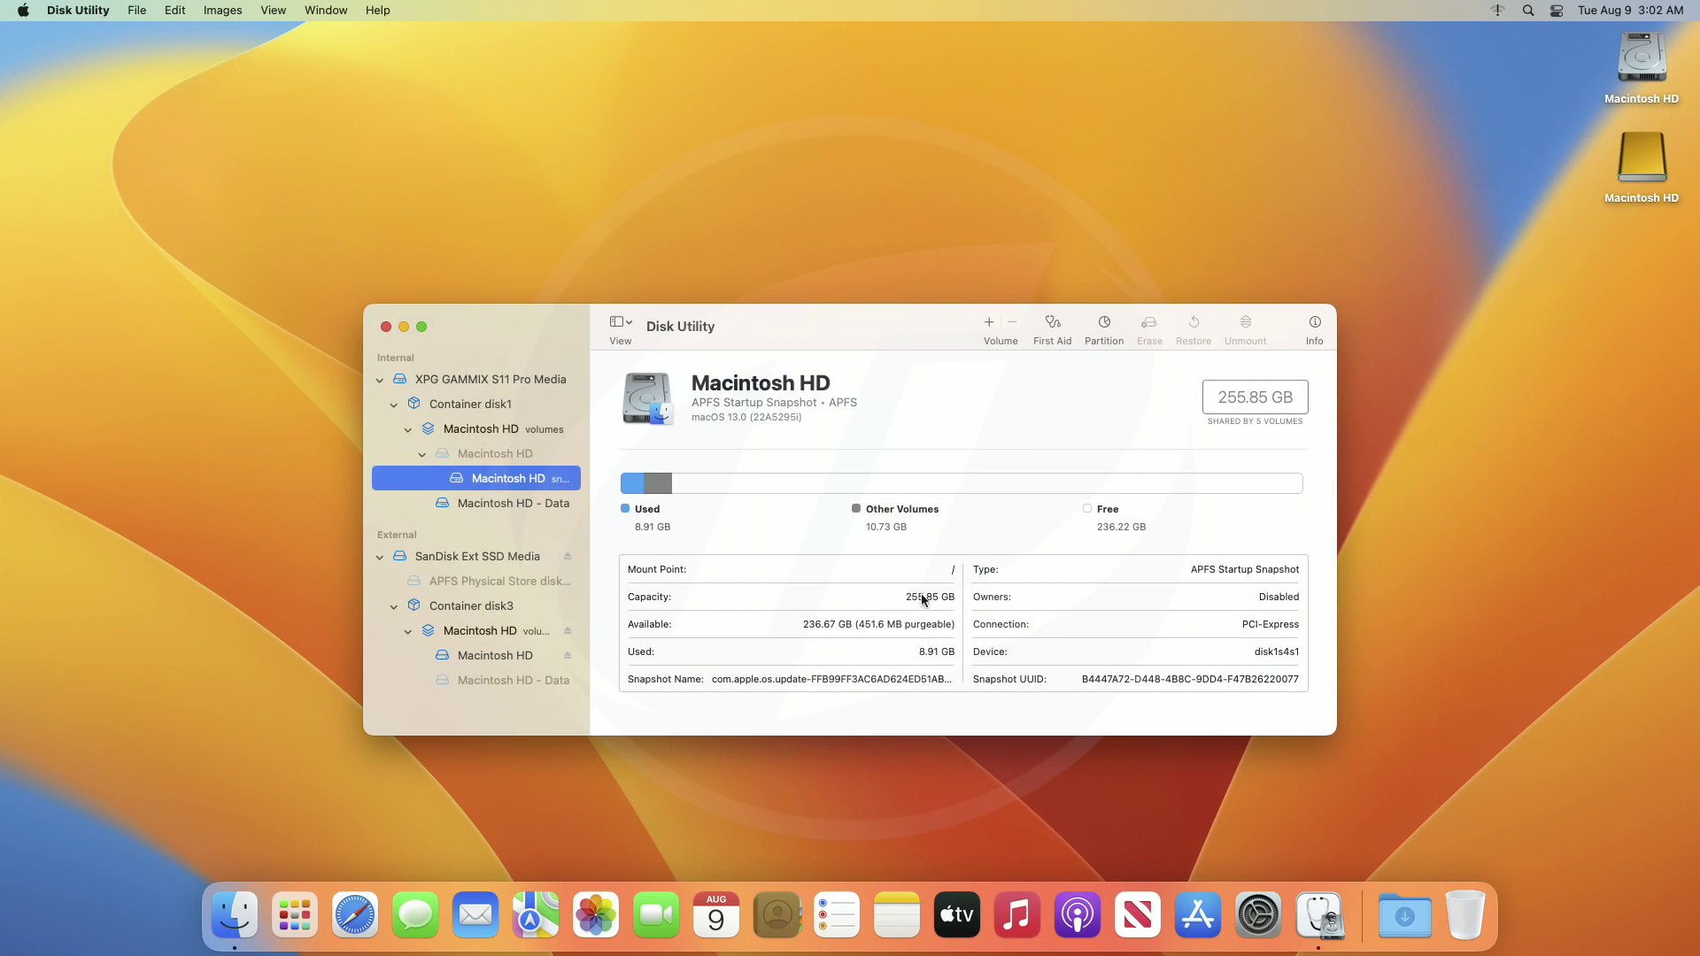
Quit Disk Utility and restart the Mac from the Apple menu
left_click(386, 325)
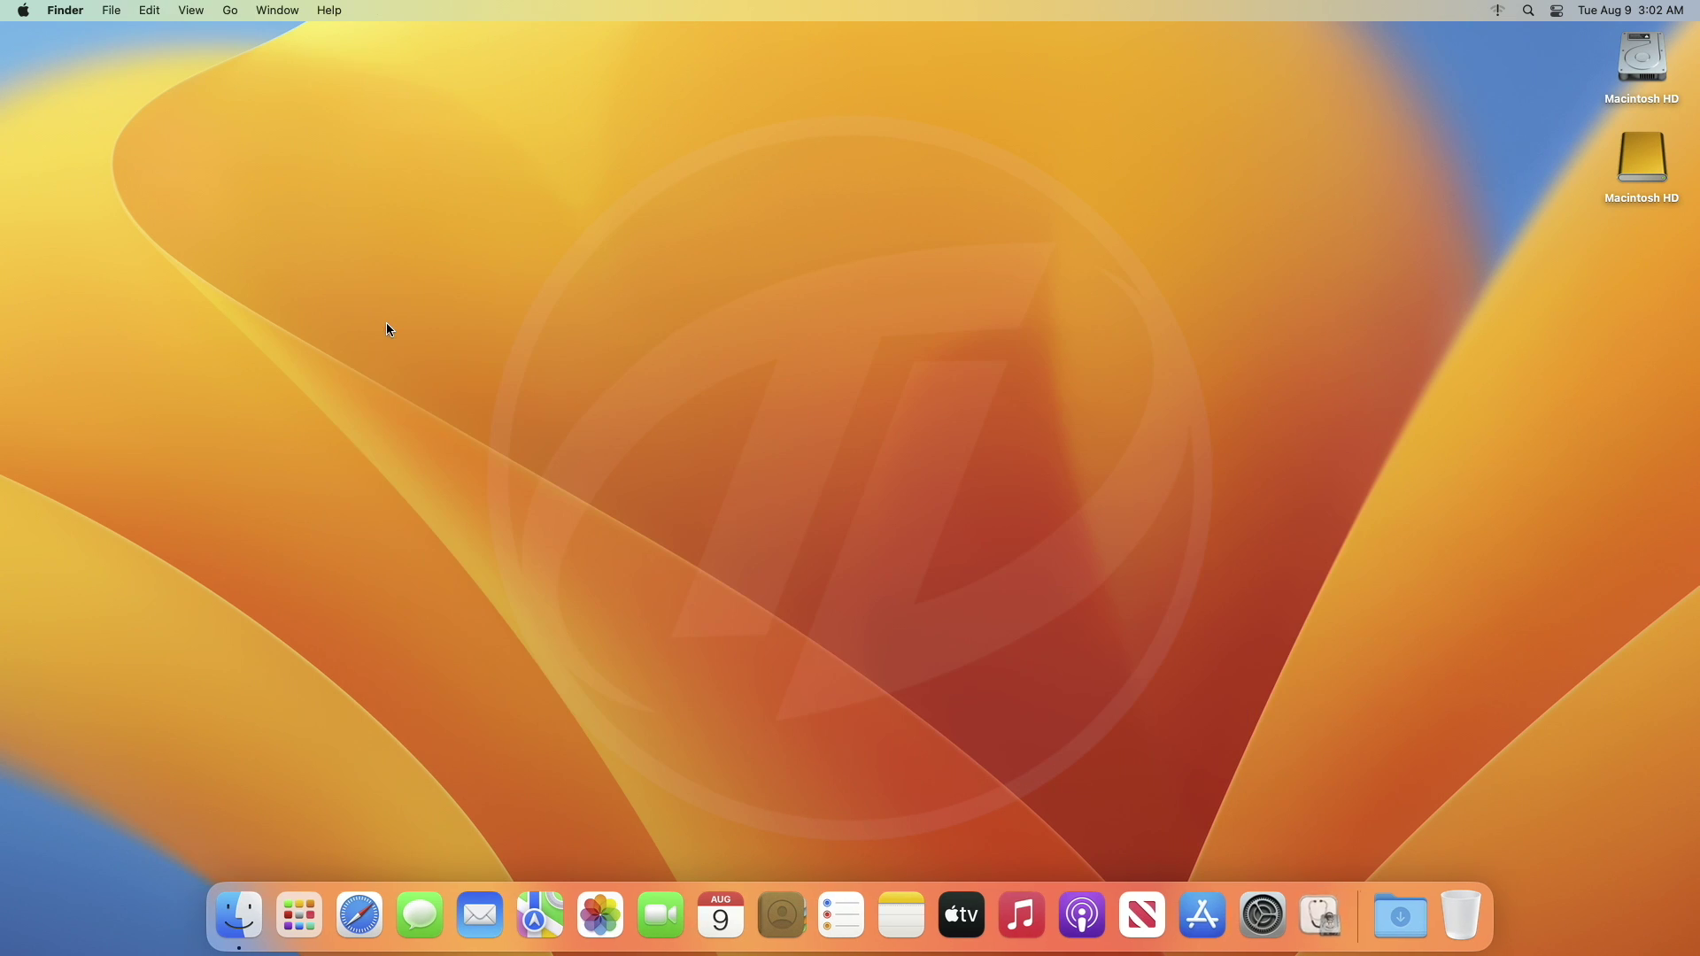
left_click(18, 9)
left_click(60, 193)
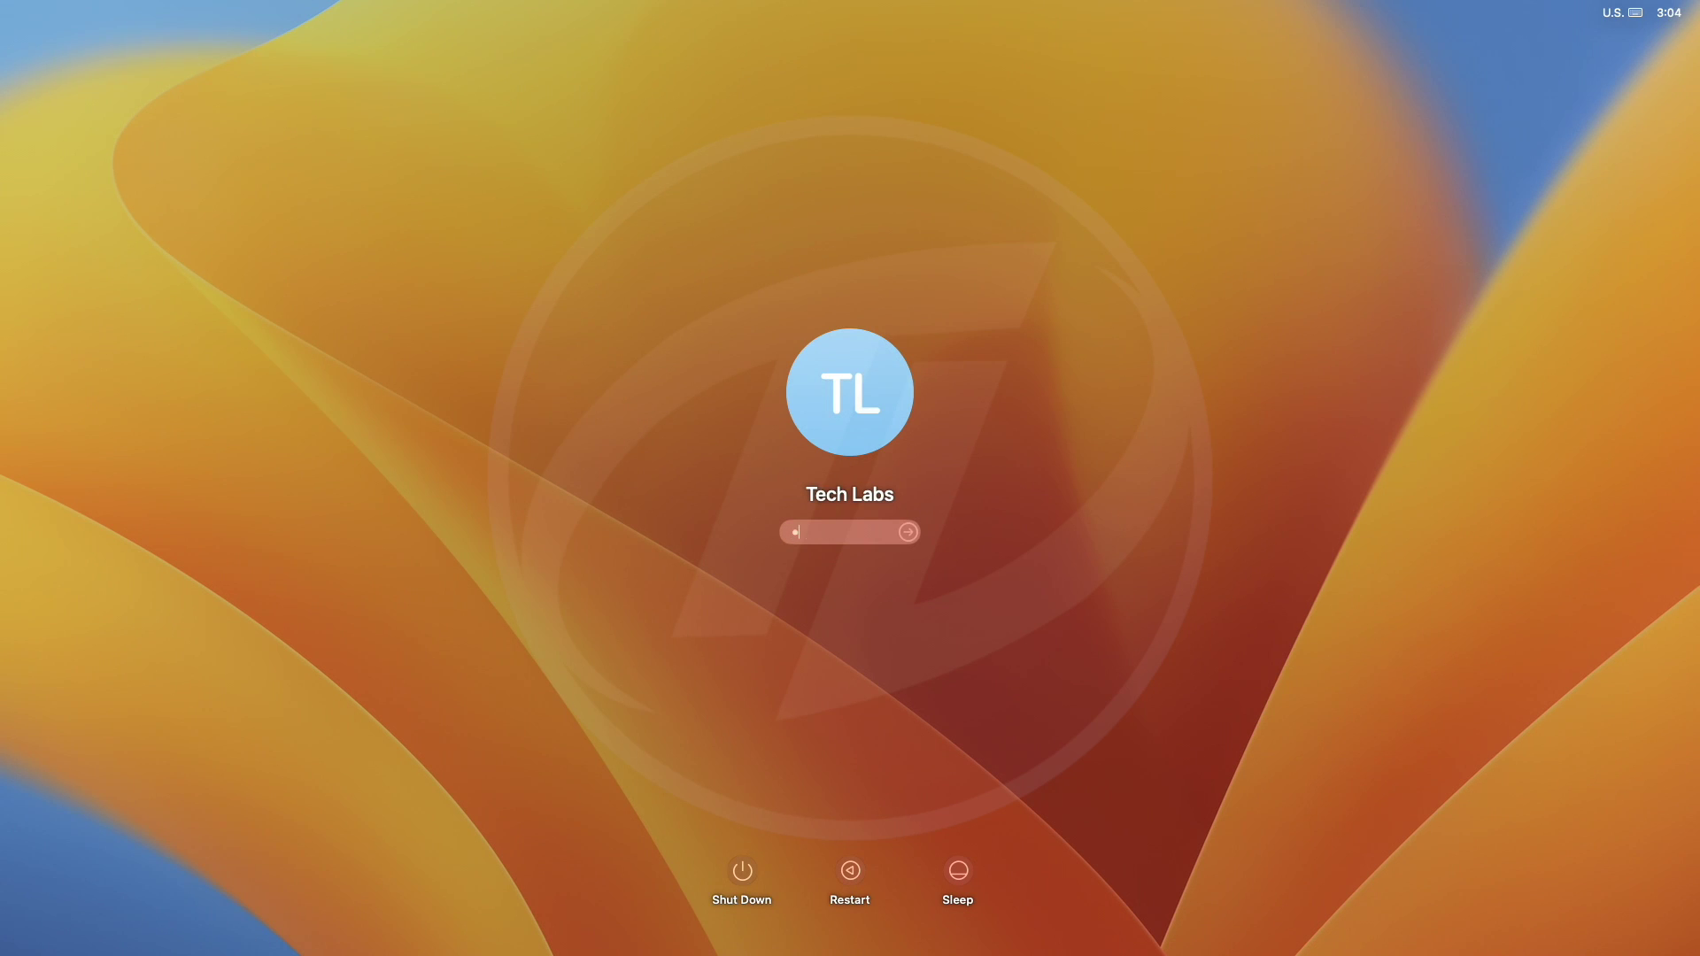
Sign in with the account password, then quit Disk Utility
key("Return")
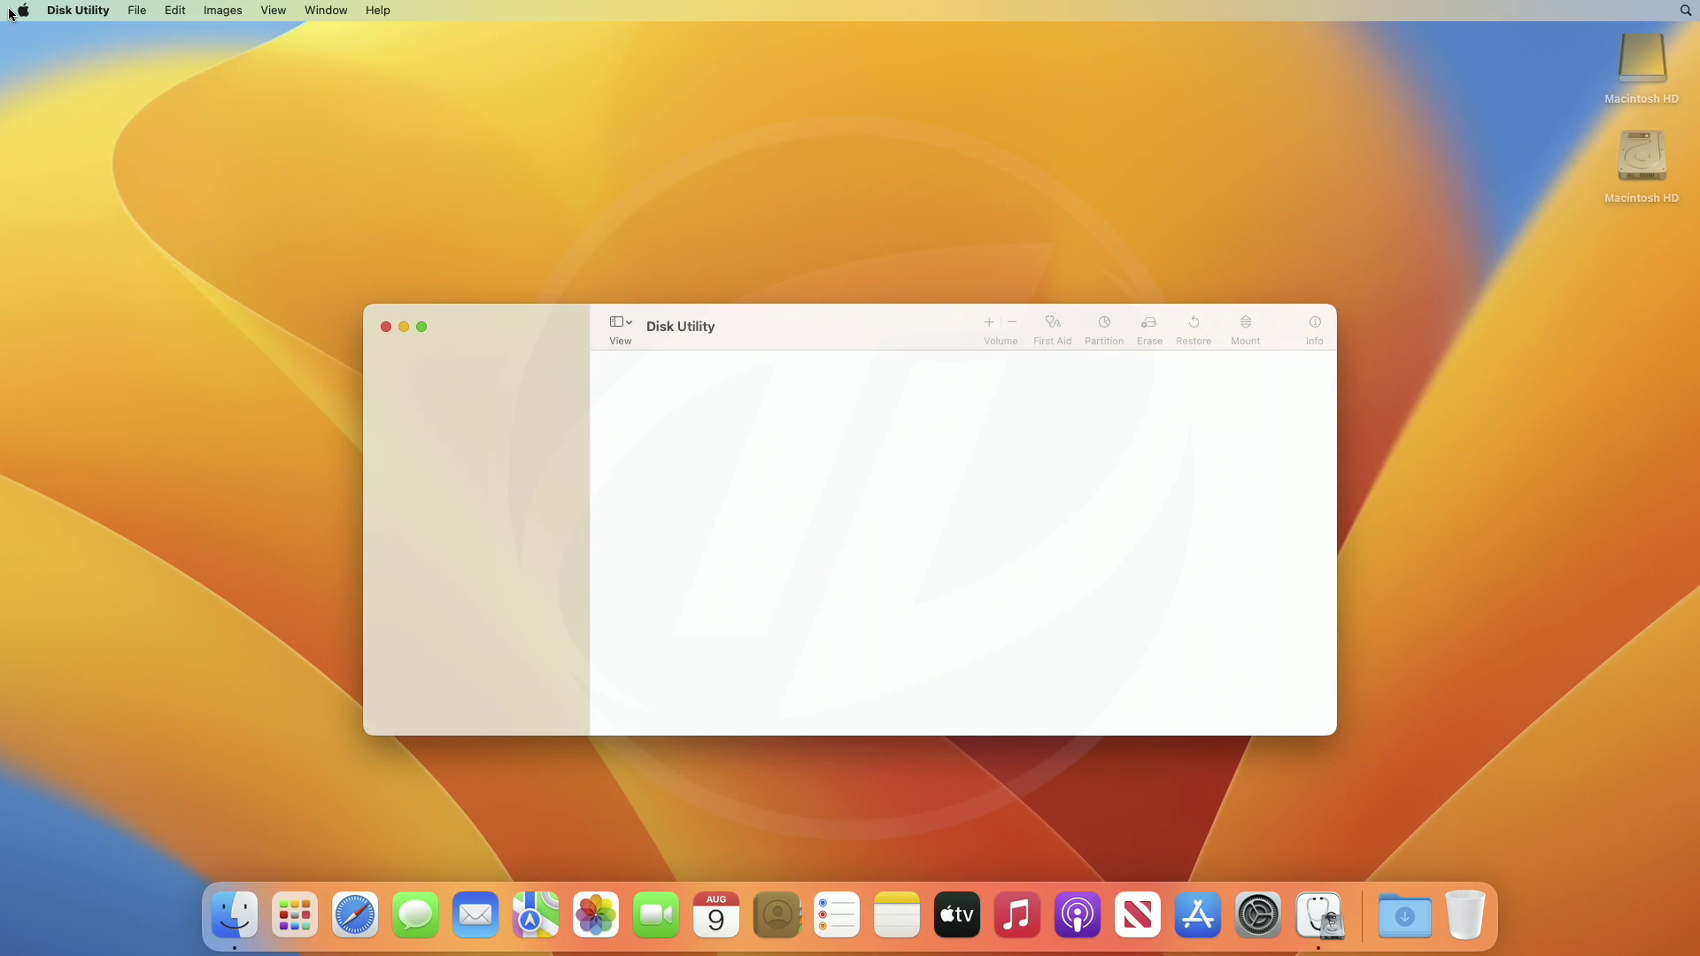
left_click(386, 327)
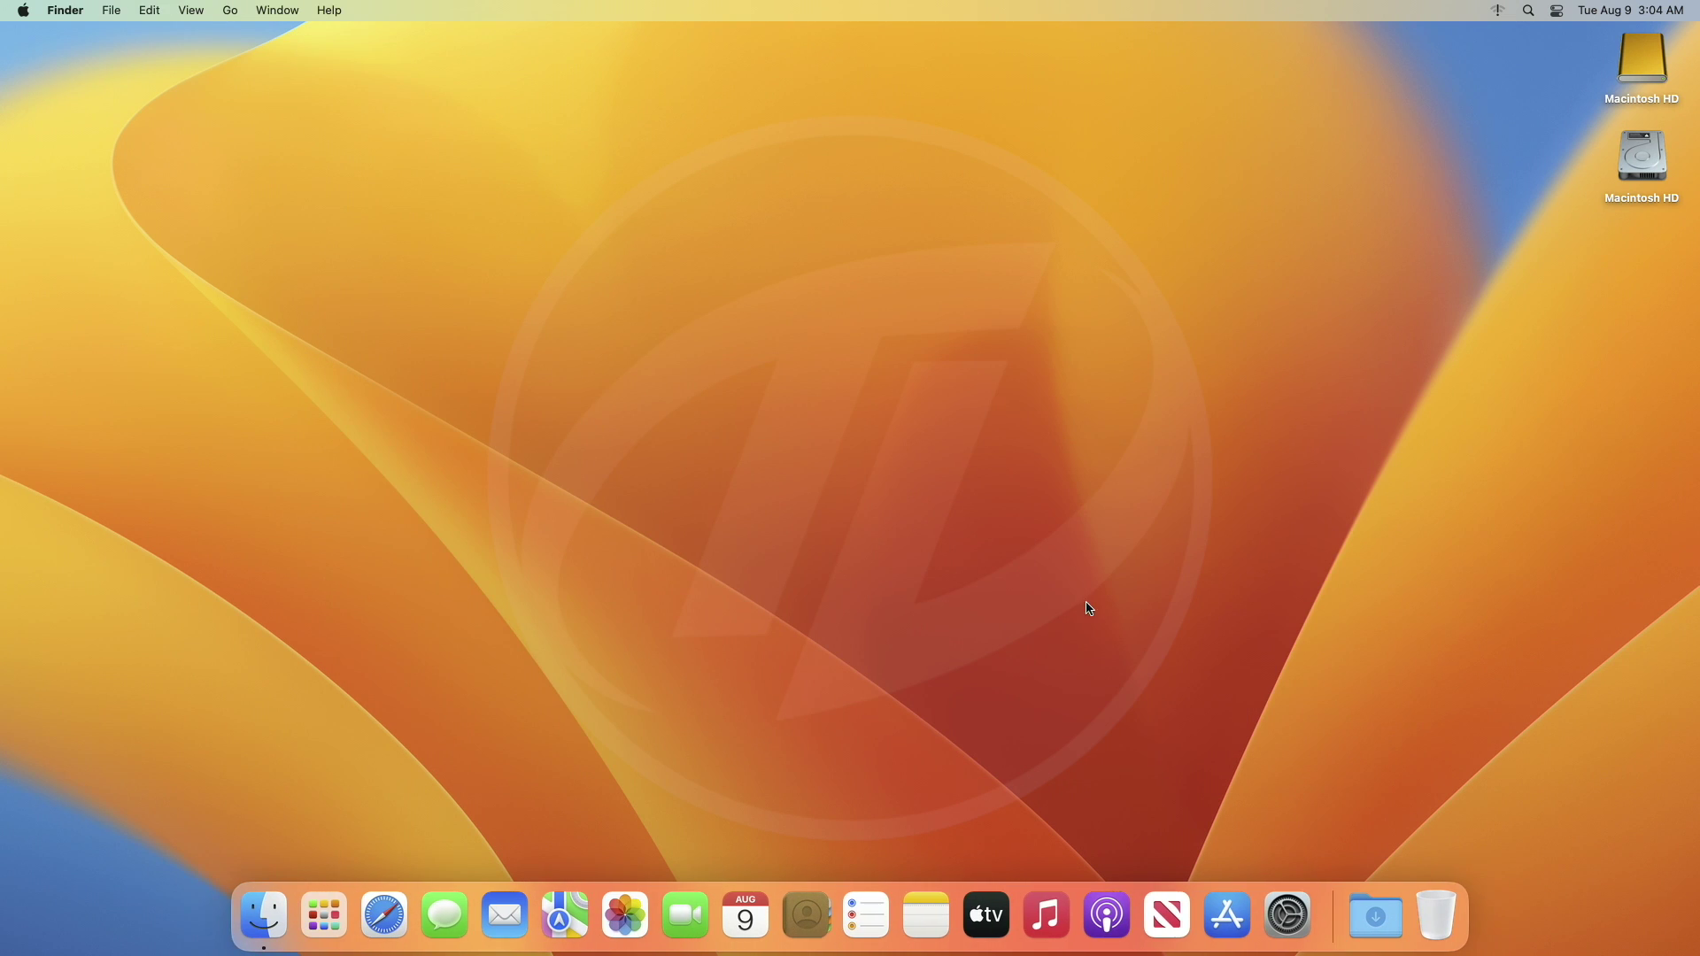
Show System Settings' General > Startup Disk page listing Macintosh HD with macOS 13.0
left_click(1302, 910)
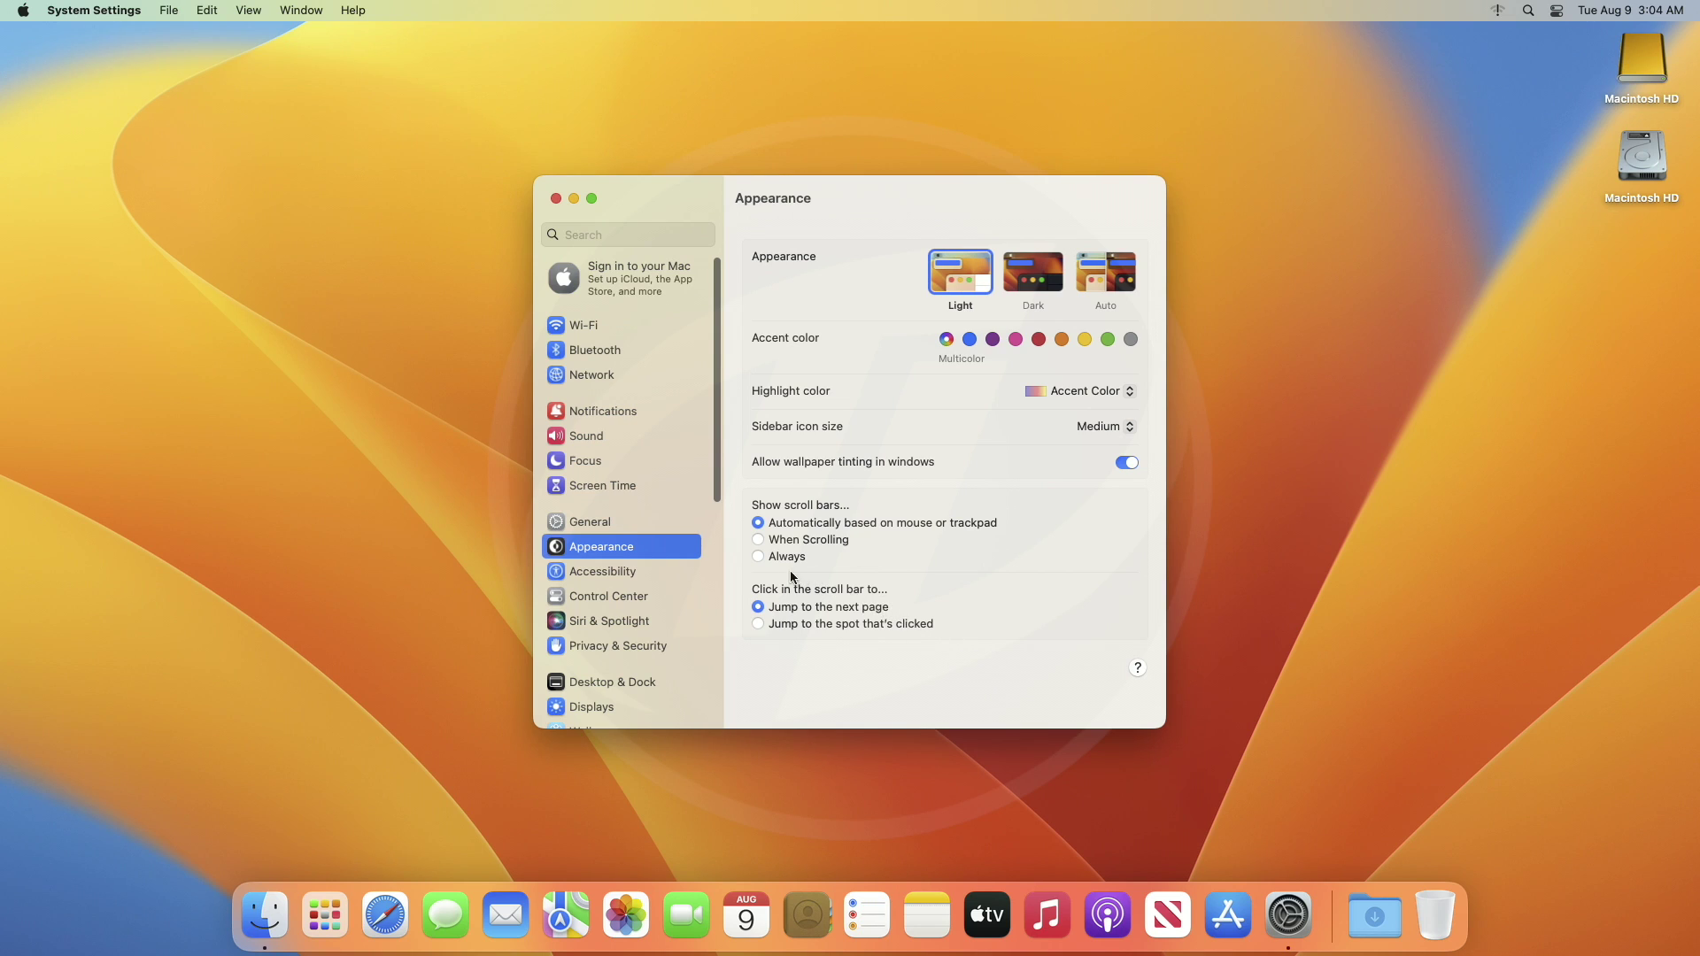
left_click(671, 518)
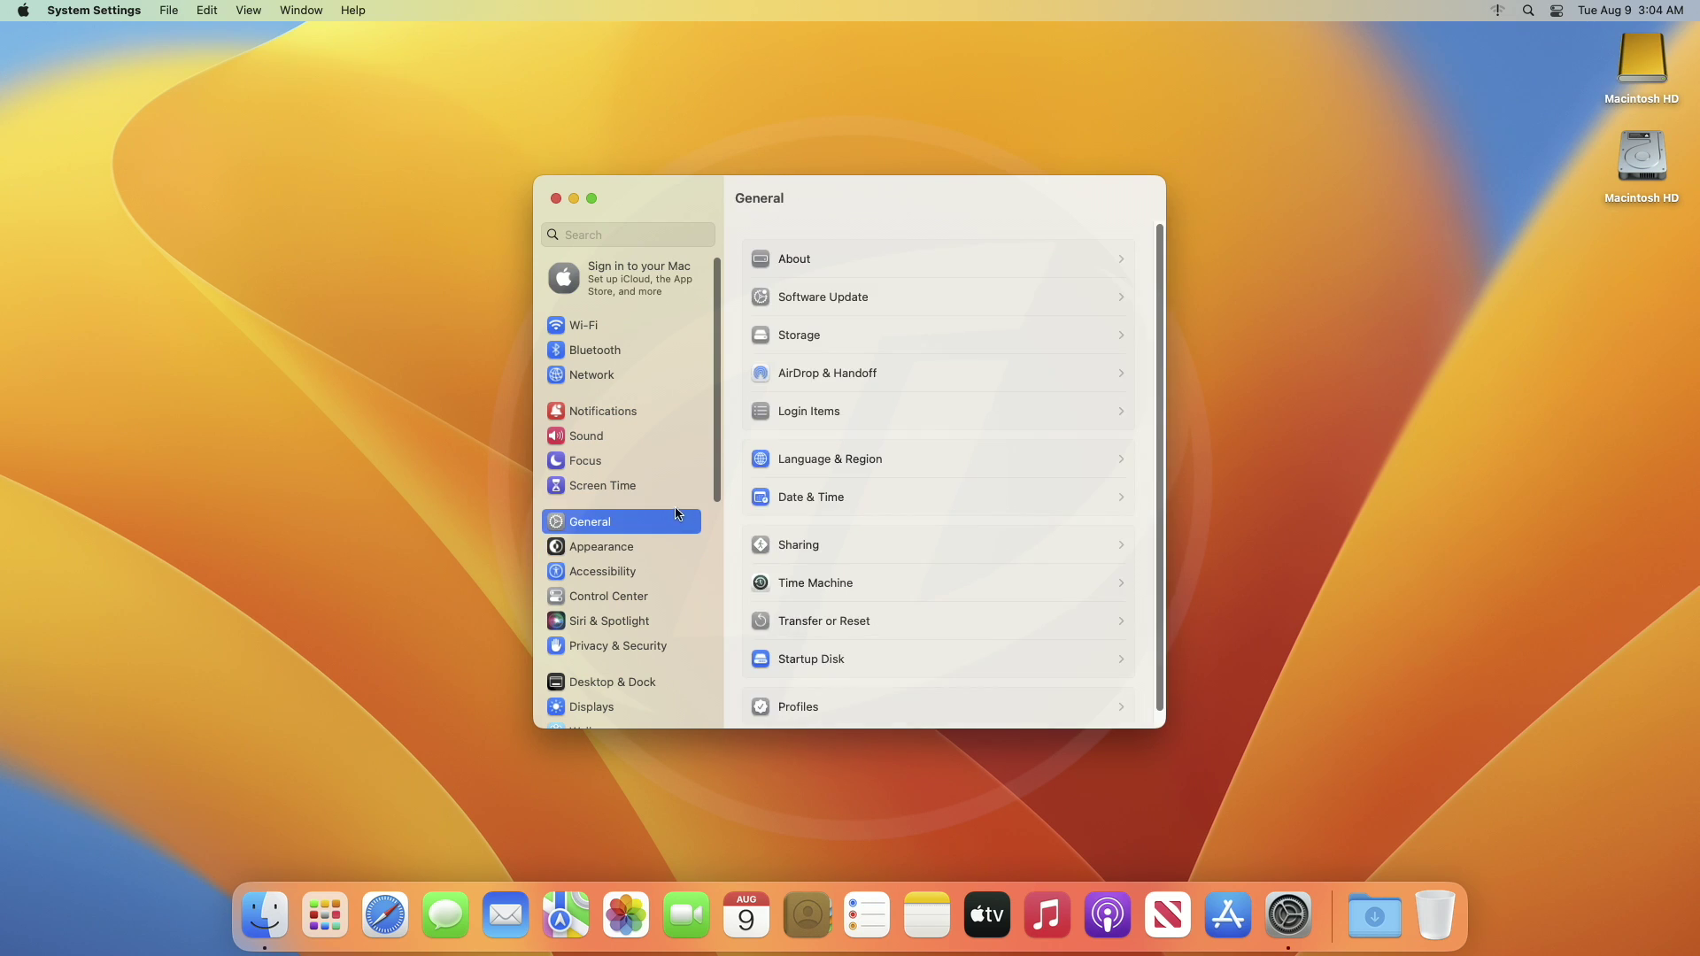
left_click(852, 663)
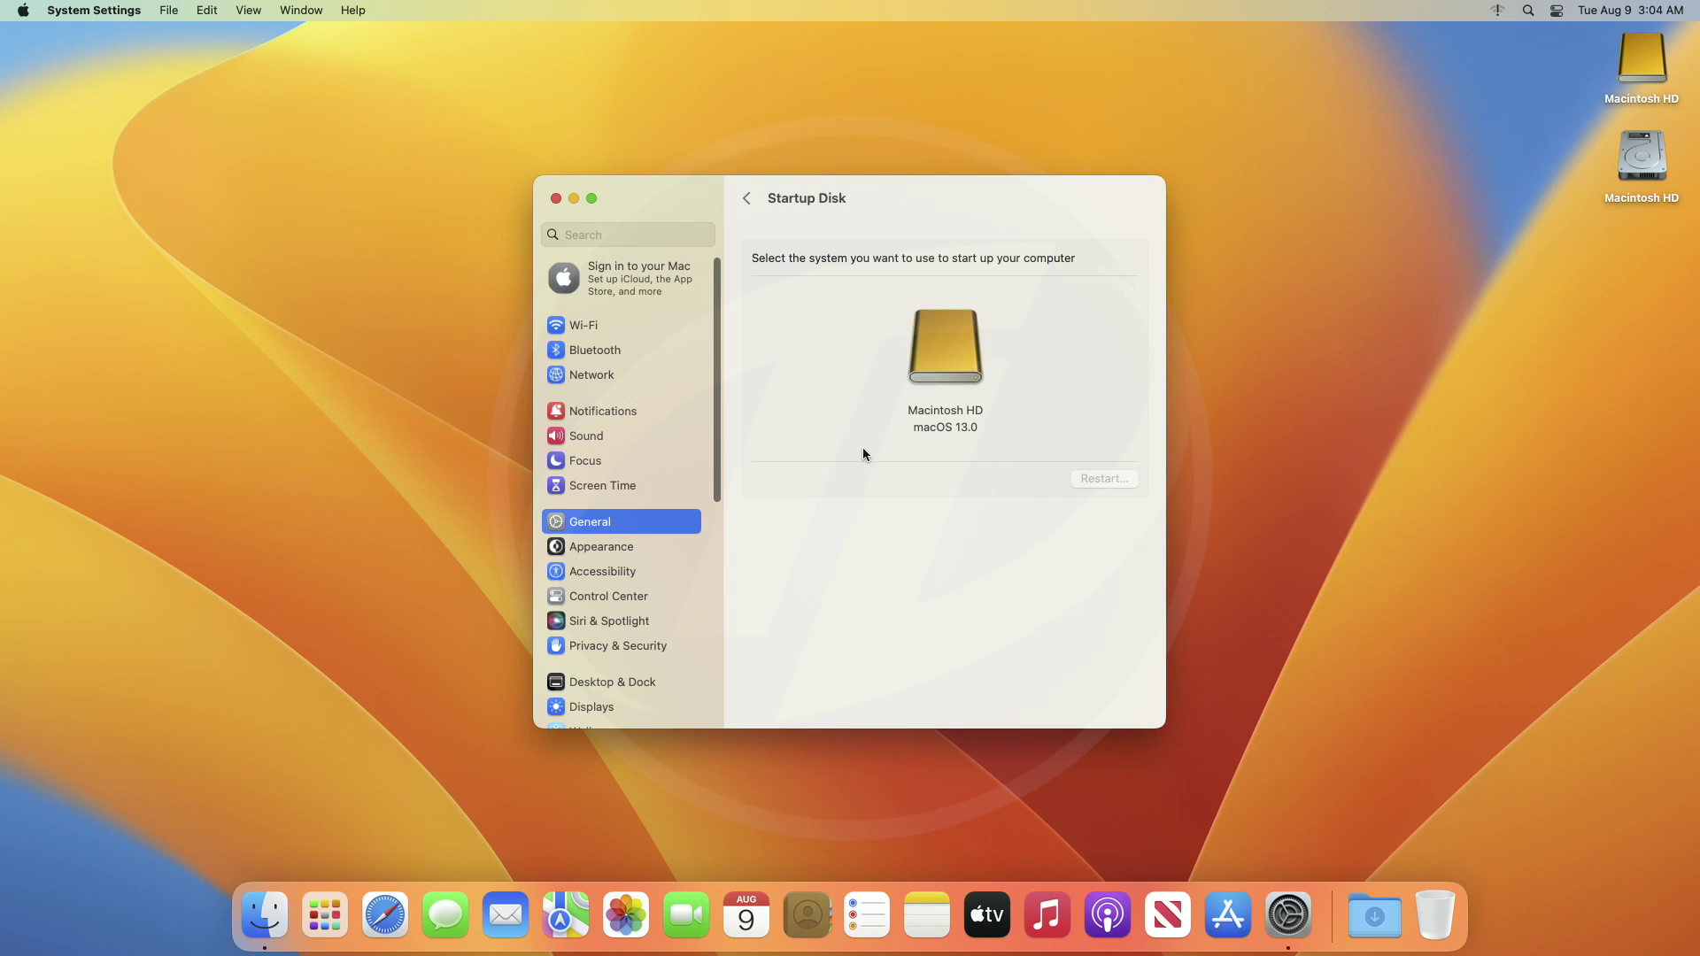